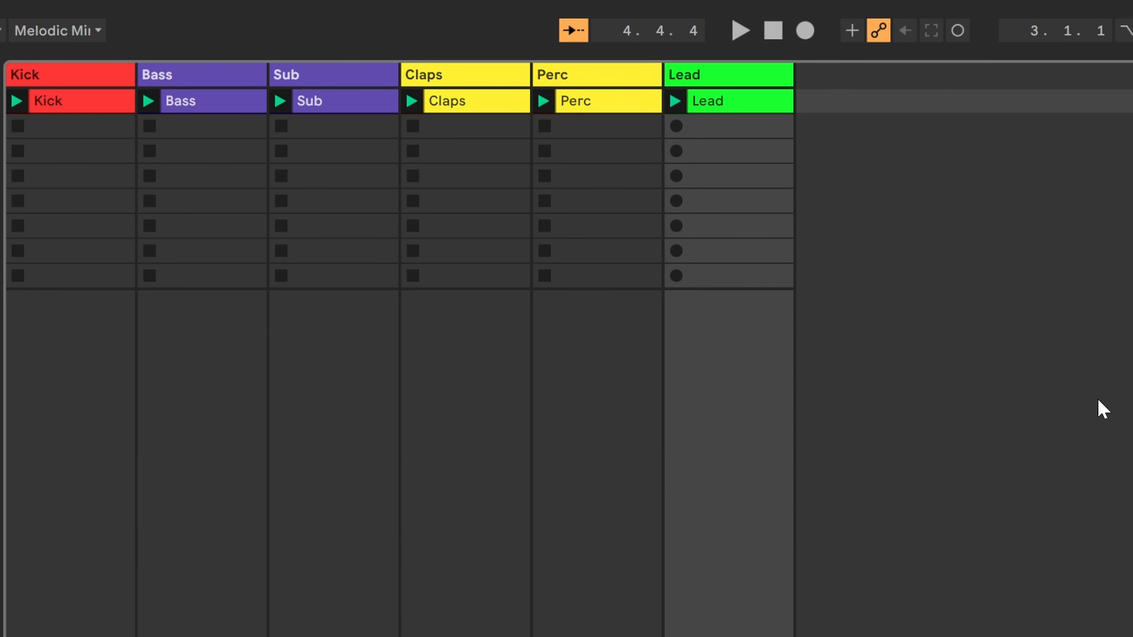
Step: Create a MIDI clip in the Lead track's second slot and choose the Seed generator for it
click(698, 125)
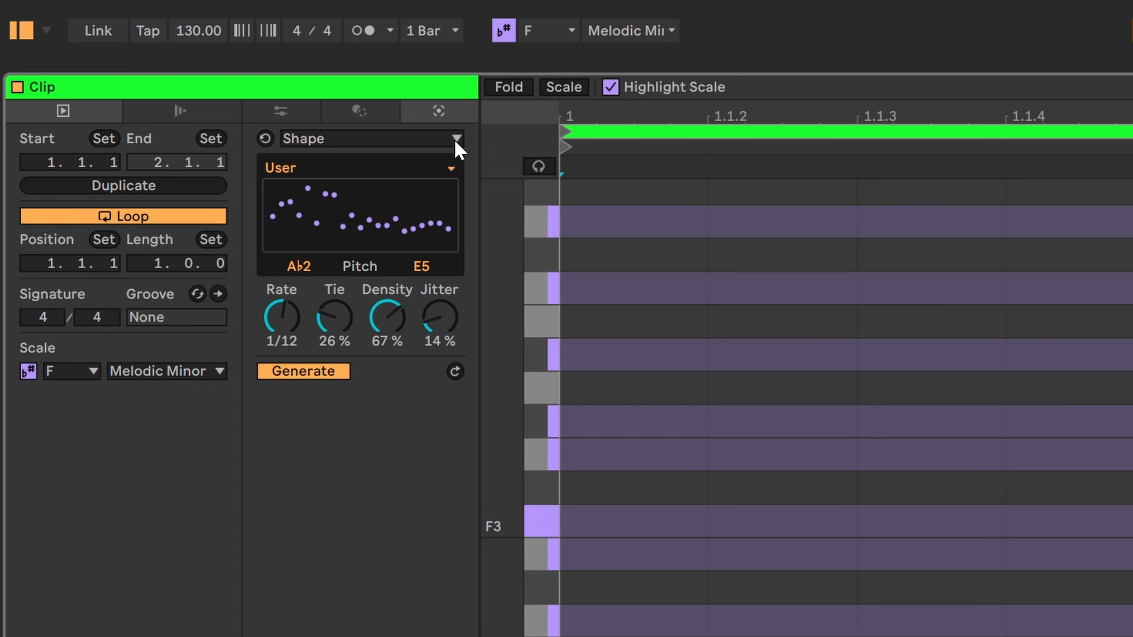
click(455, 139)
click(439, 206)
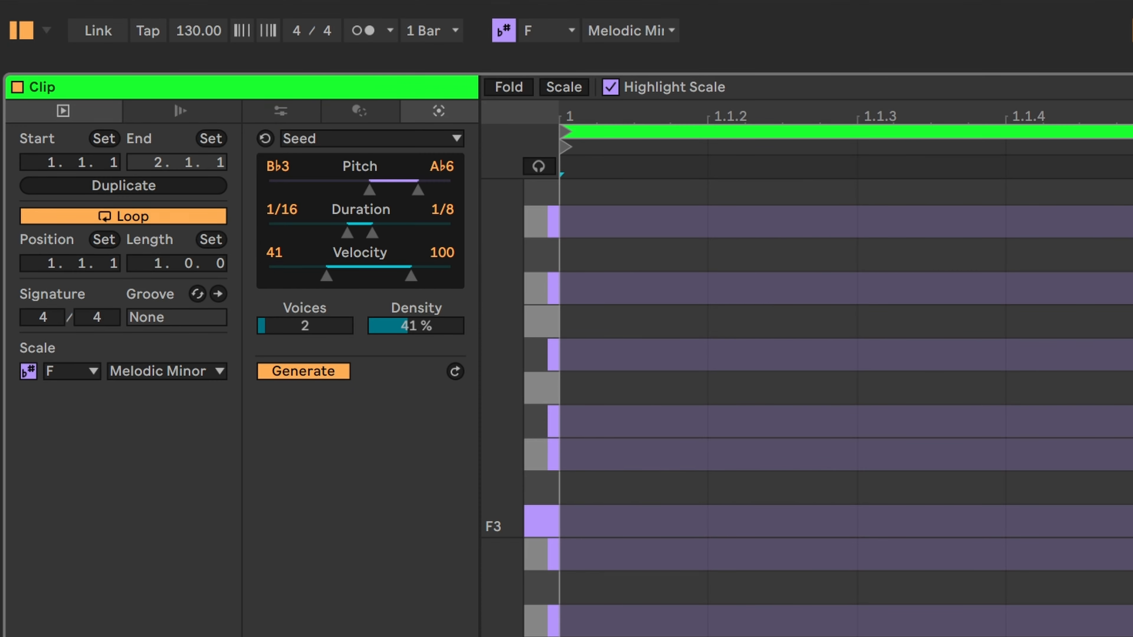
click(504, 31)
click(503, 30)
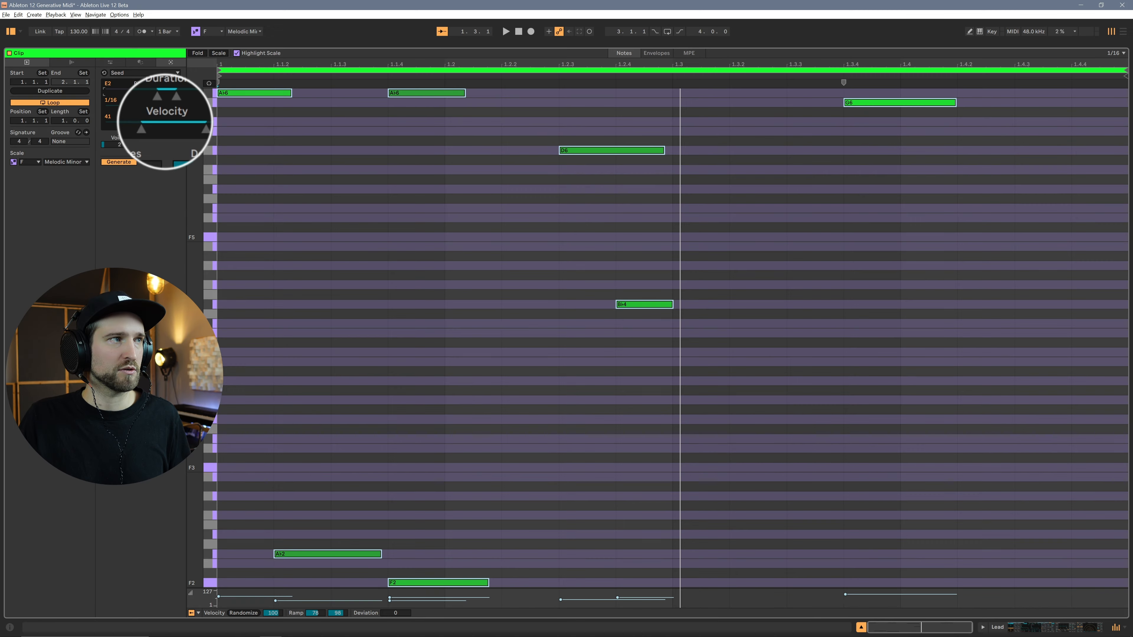
Step: Generate Seed notes with a pitch range of G3 to E6 and a fixed duration of 1/16
drag(170, 91, 138, 91)
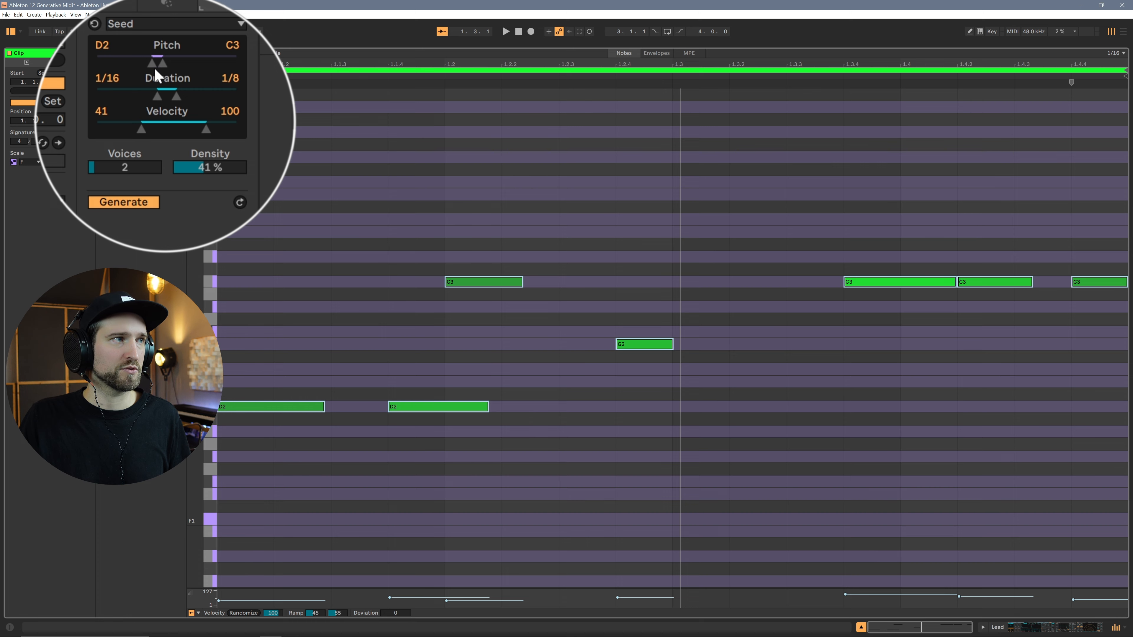
drag(153, 65, 216, 66)
drag(145, 66, 157, 95)
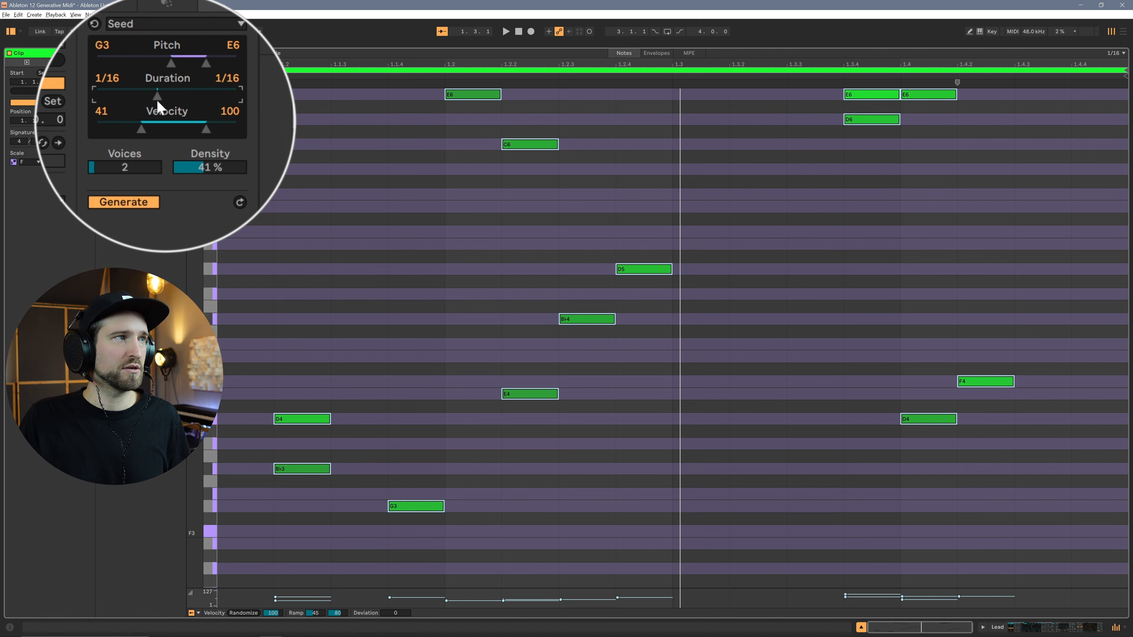
Step: Set the Seed velocity range to 68–124, the voices to 4 and the density to 38%
drag(206, 130, 232, 129)
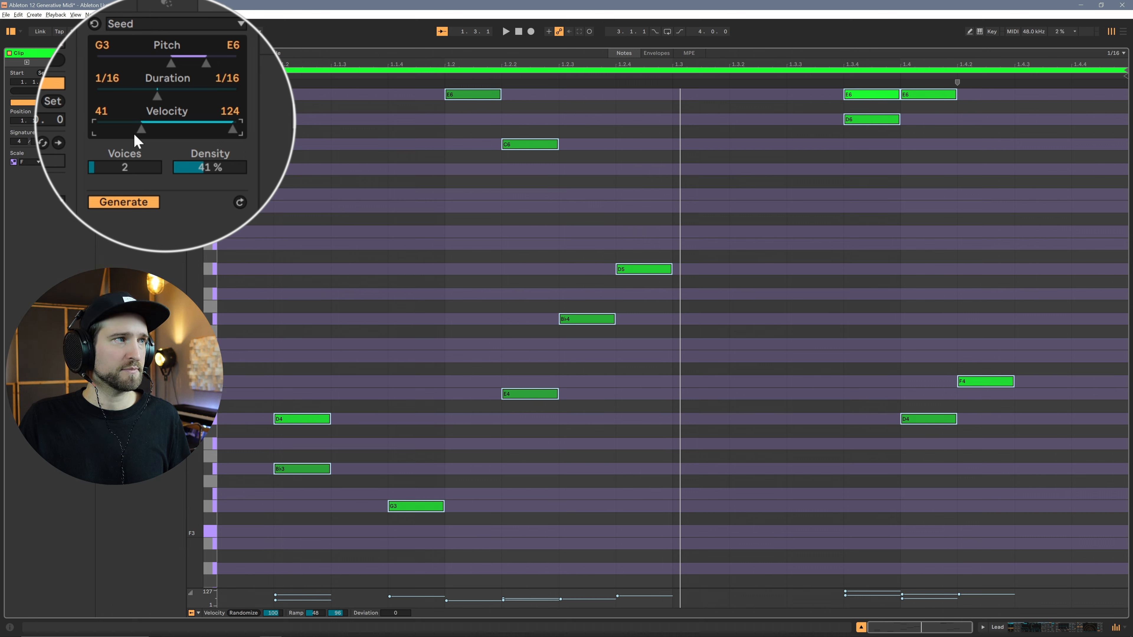
mouse_move(125, 167)
mouse_down()
mouse_move(125, 140)
mouse_move(125, 158)
mouse_up()
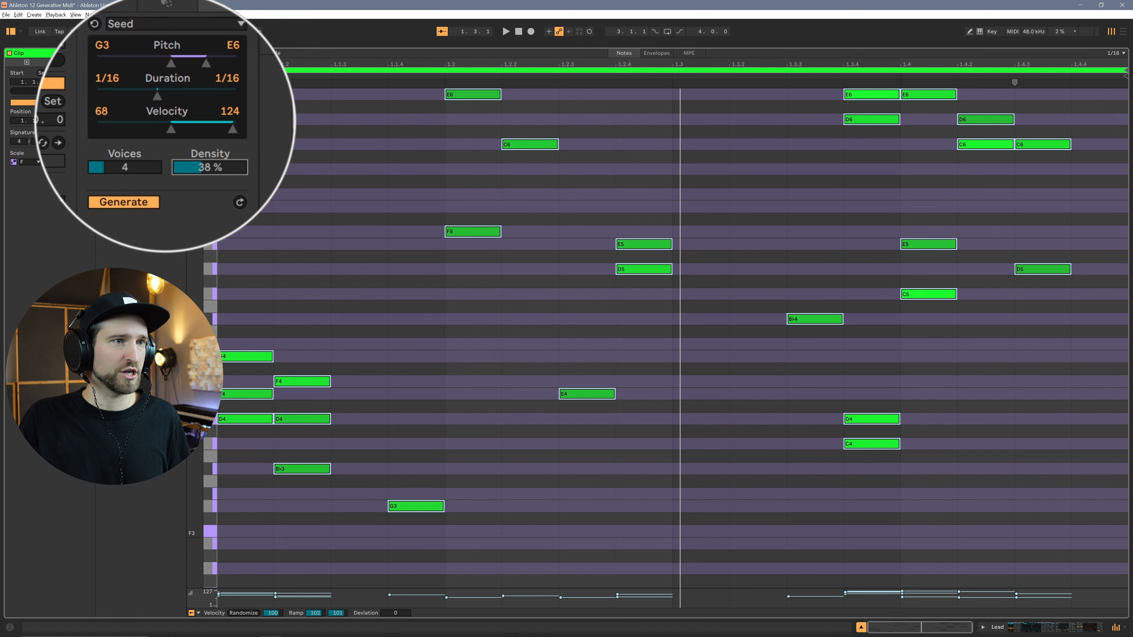
mouse_move(210, 167)
mouse_down()
mouse_move(210, 200)
mouse_move(210, 167)
mouse_up()
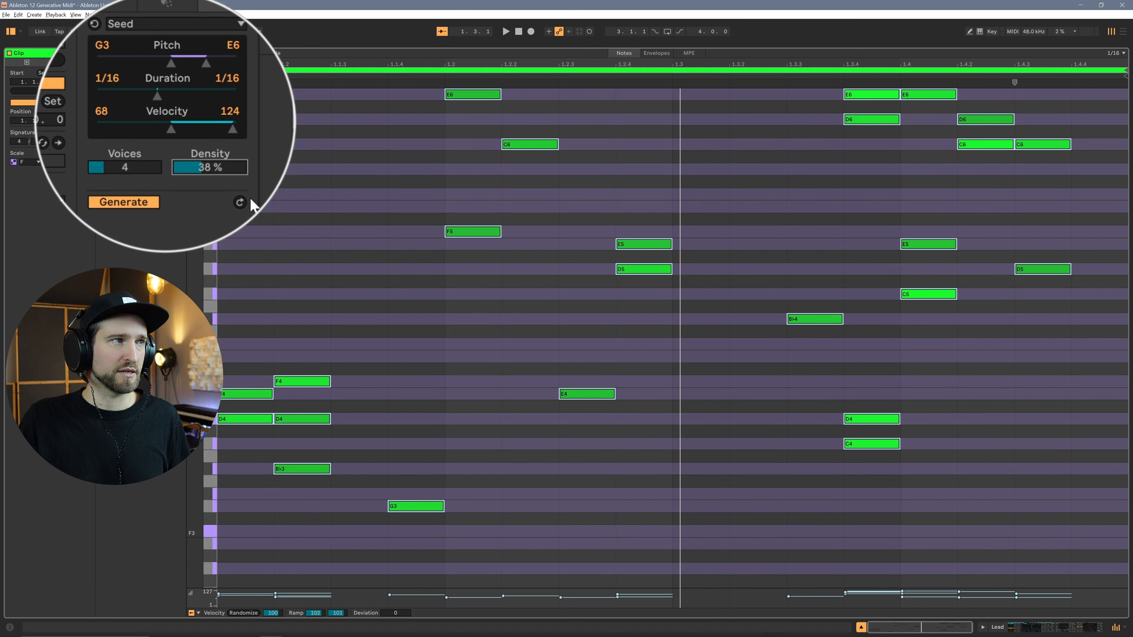
Step: Generate sparser Seed notes with pitch A♭3 to C6, duration 1/32 to 1/4, 2 voices and 46% density
scroll(351, 259, up, 3)
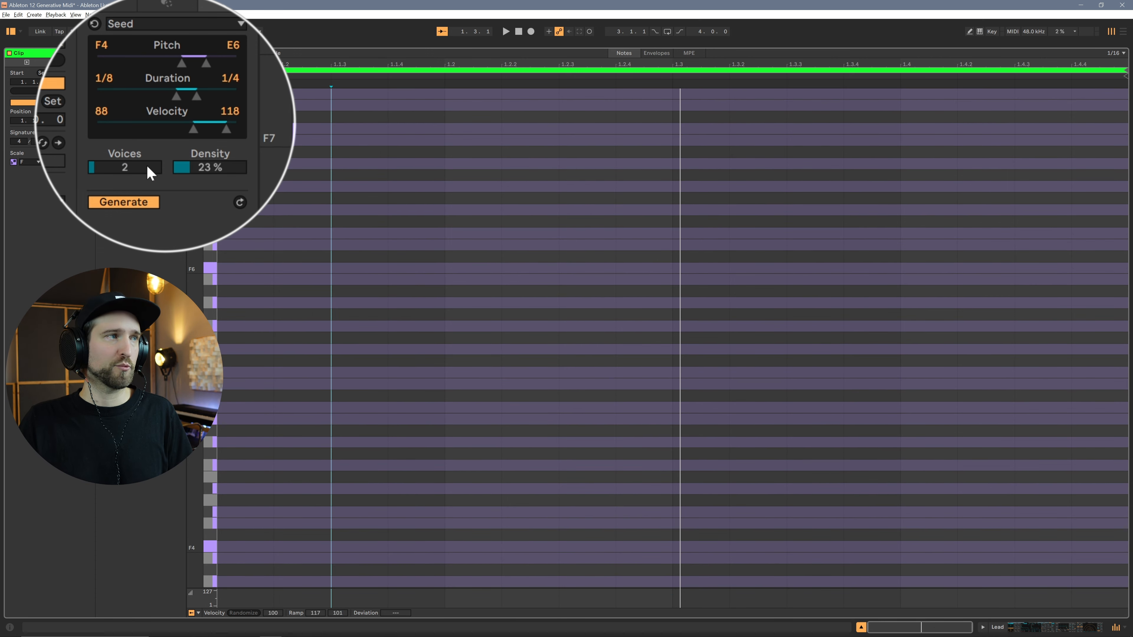
drag(204, 65, 173, 96)
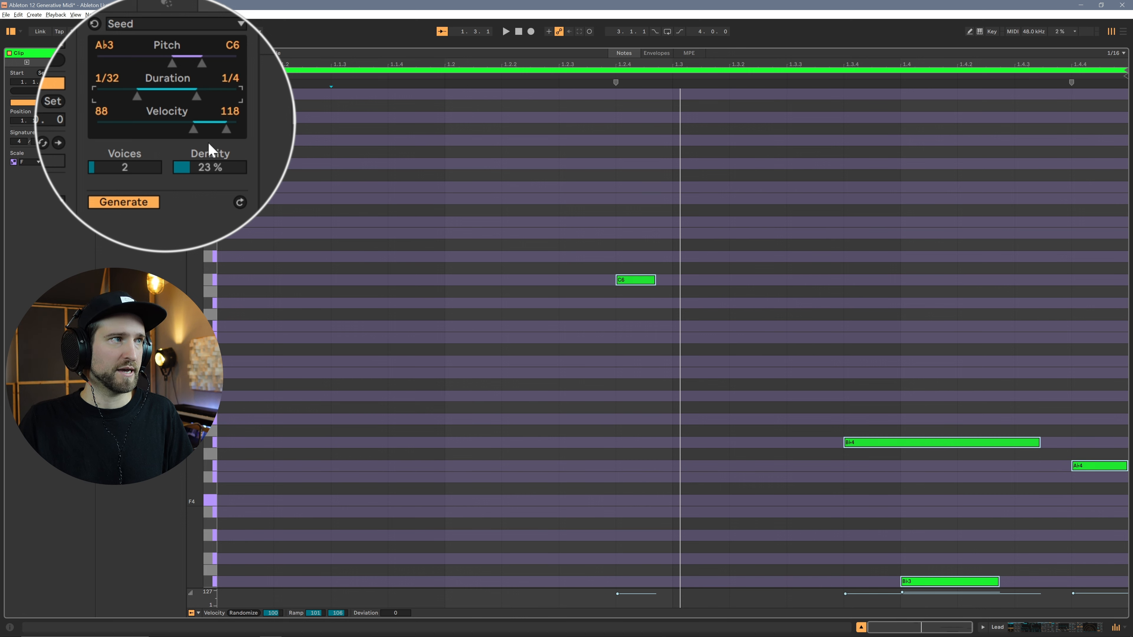
drag(210, 168, 210, 163)
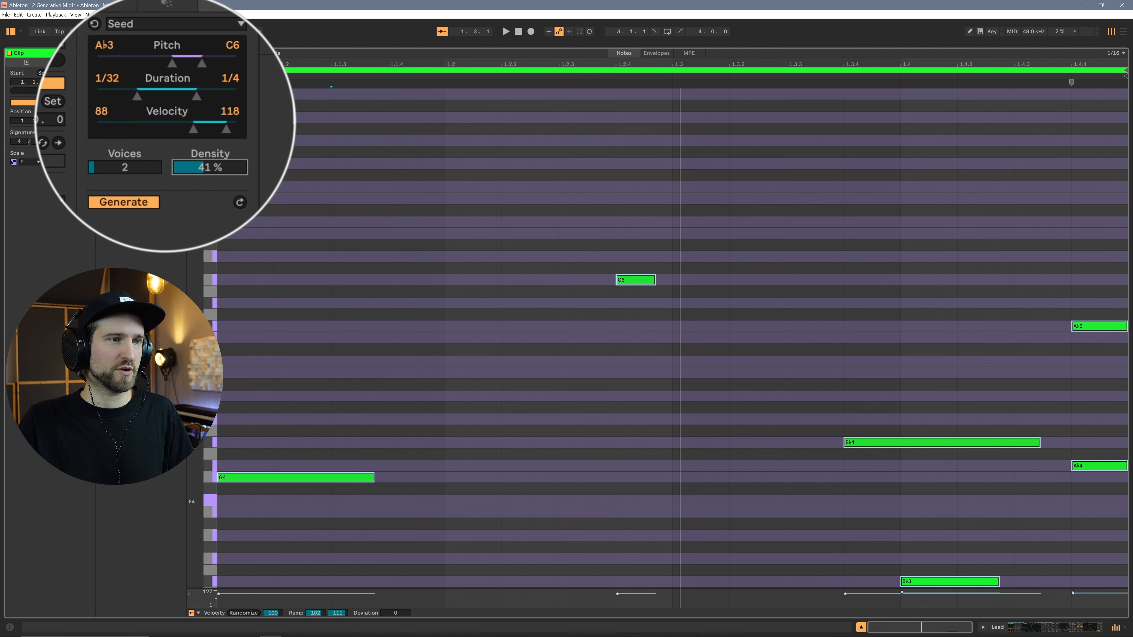
Step: Narrow the Seed velocity range to 108–127 and play the generated notes
mouse_move(210, 121)
mouse_down()
mouse_move(191, 121)
mouse_move(227, 122)
mouse_move(207, 121)
mouse_up()
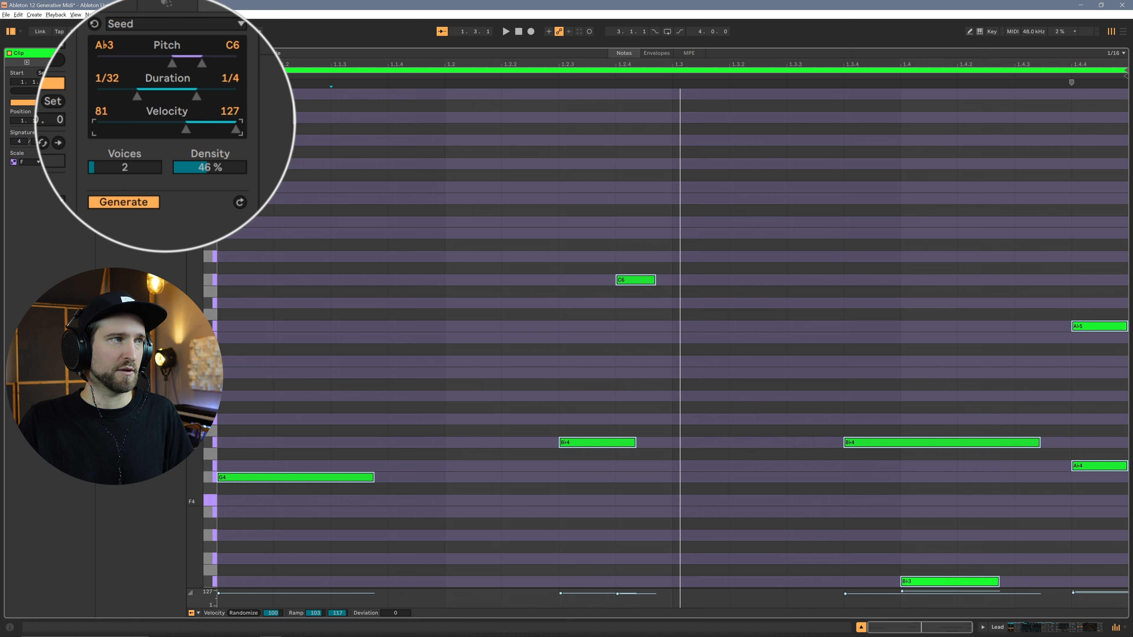
drag(196, 121, 214, 121)
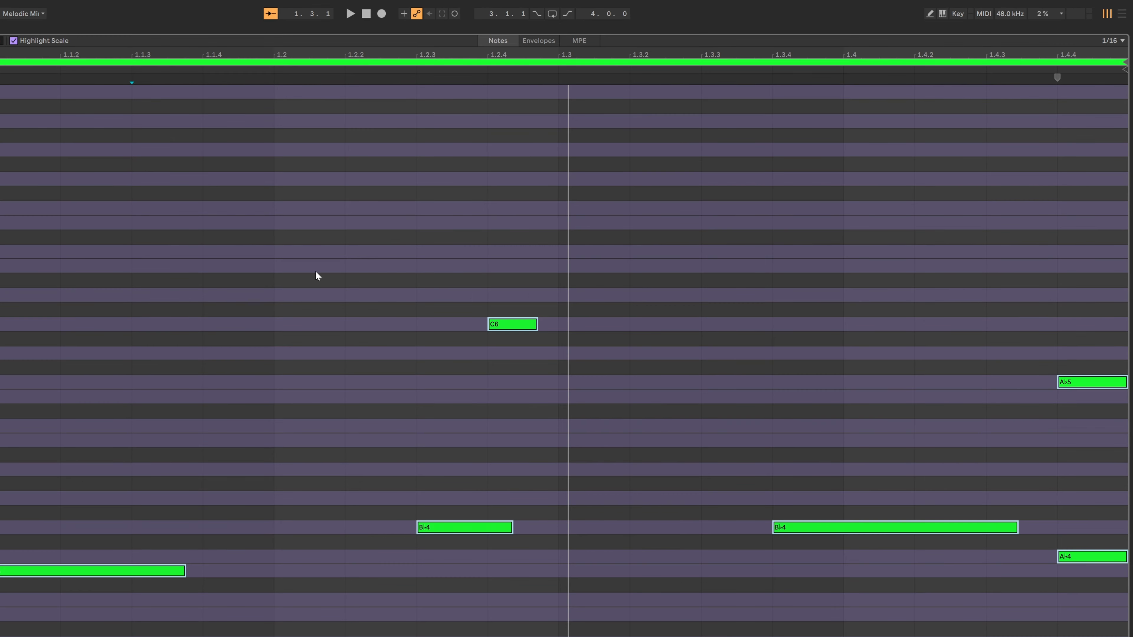
key(space)
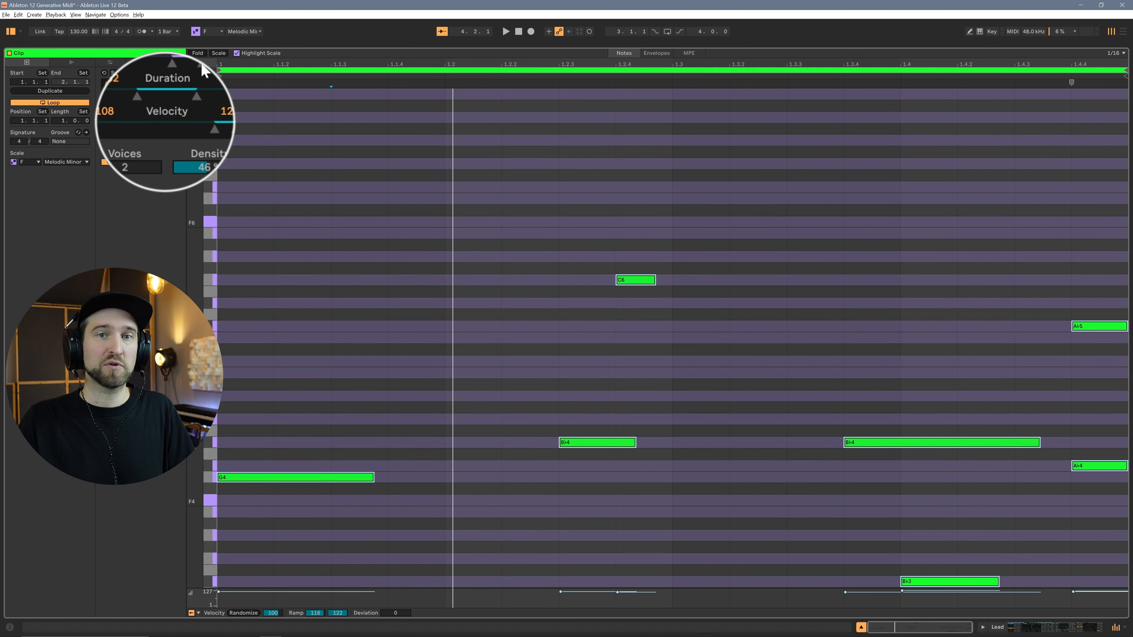
Step: During playback, set the Seed minimum duration to 1/16, the density to 62% and the pitch range to B♭3–B♭5
key(space)
mouse_move(158, 92)
mouse_down()
mouse_move(199, 93)
mouse_move(160, 95)
mouse_move(177, 91)
mouse_up()
click(190, 170)
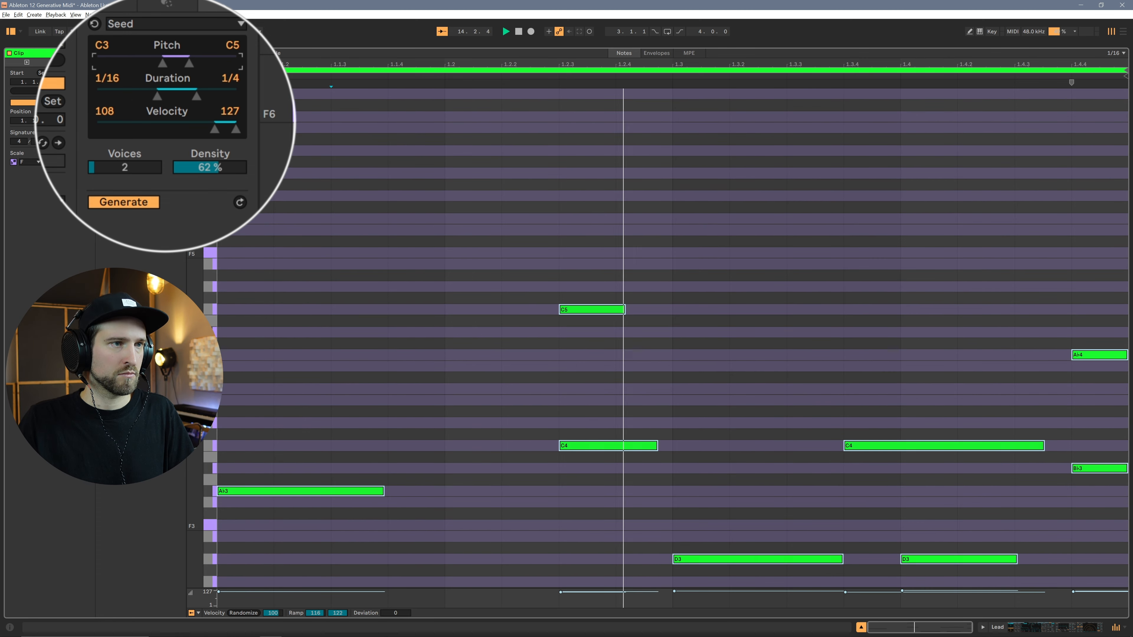
drag(176, 57, 187, 57)
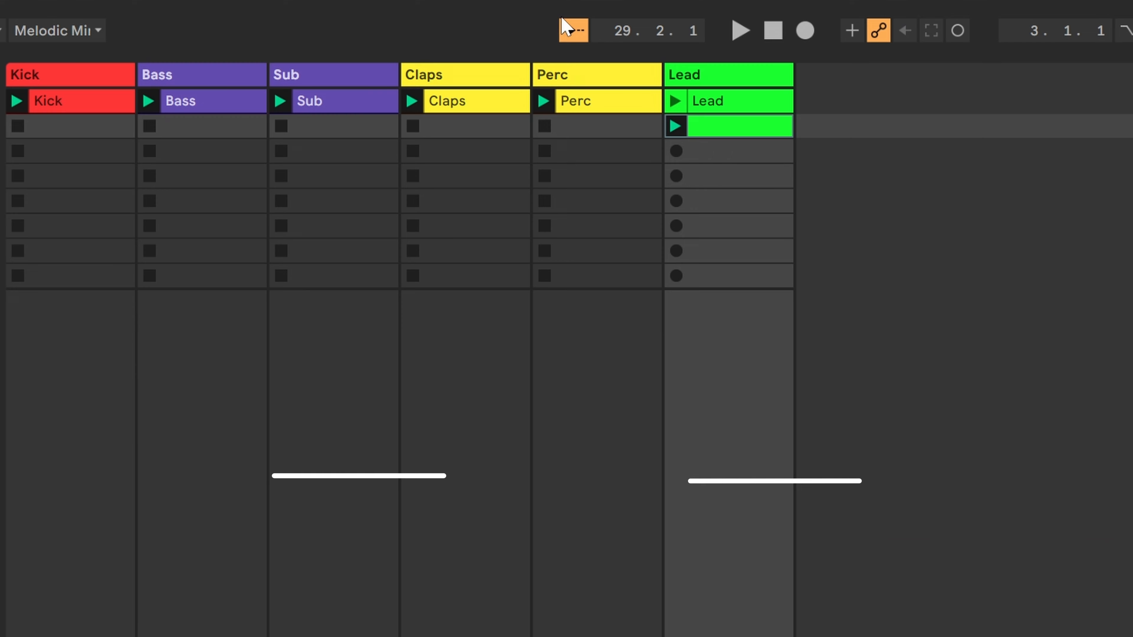
Step: Duplicate the generated Lead clip into the third slot and delete all notes in the copy
drag(782, 135, 770, 168)
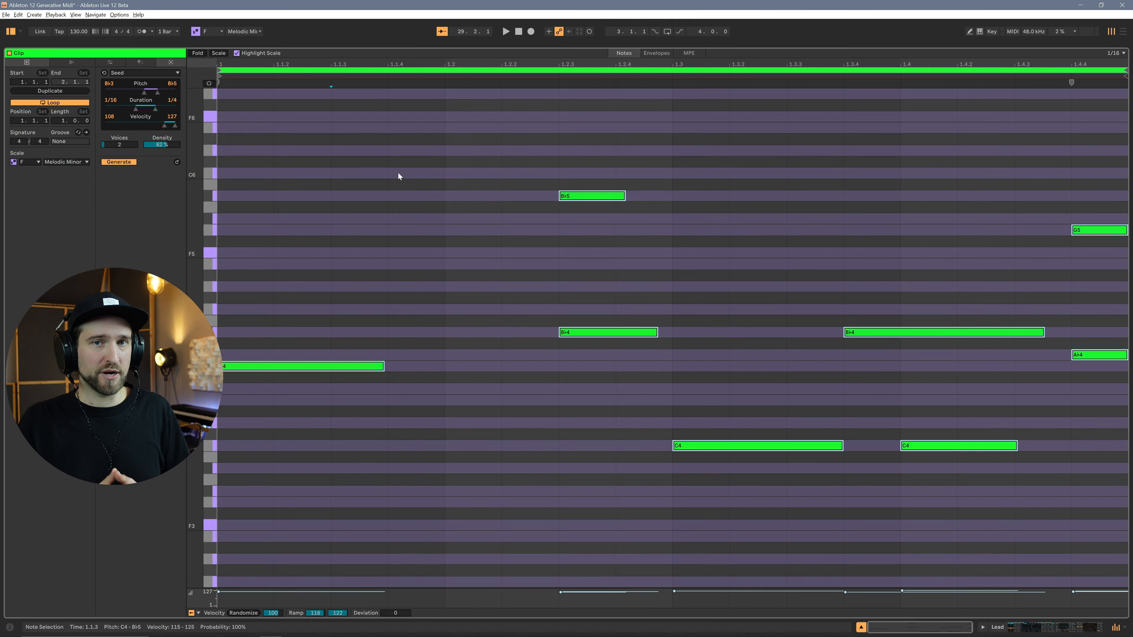
key(ctrl+a)
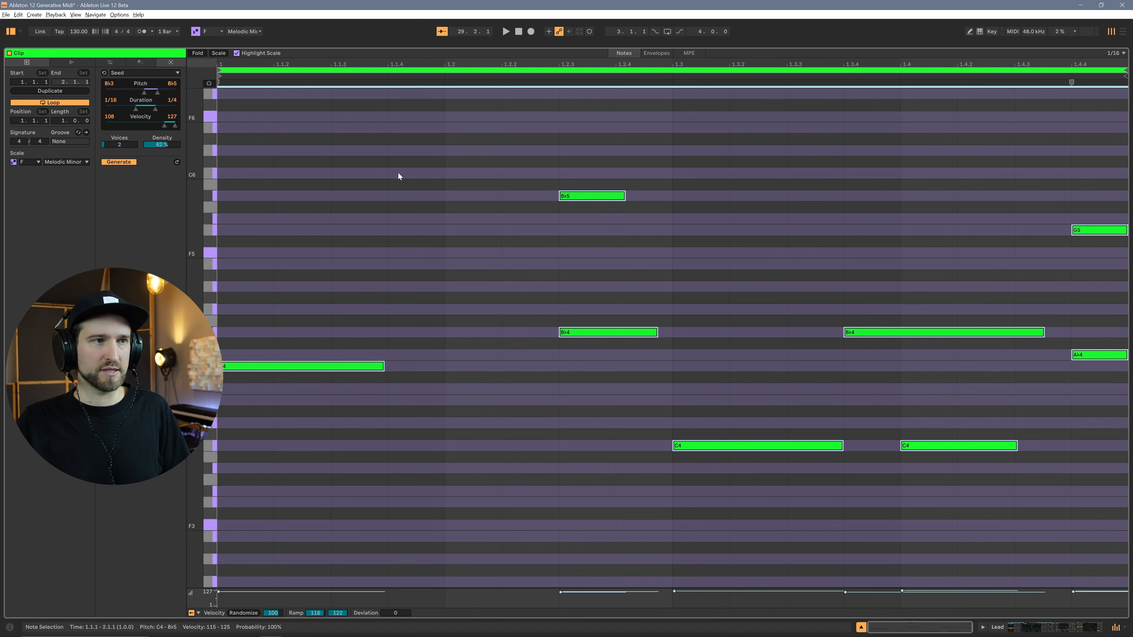
key(Delete)
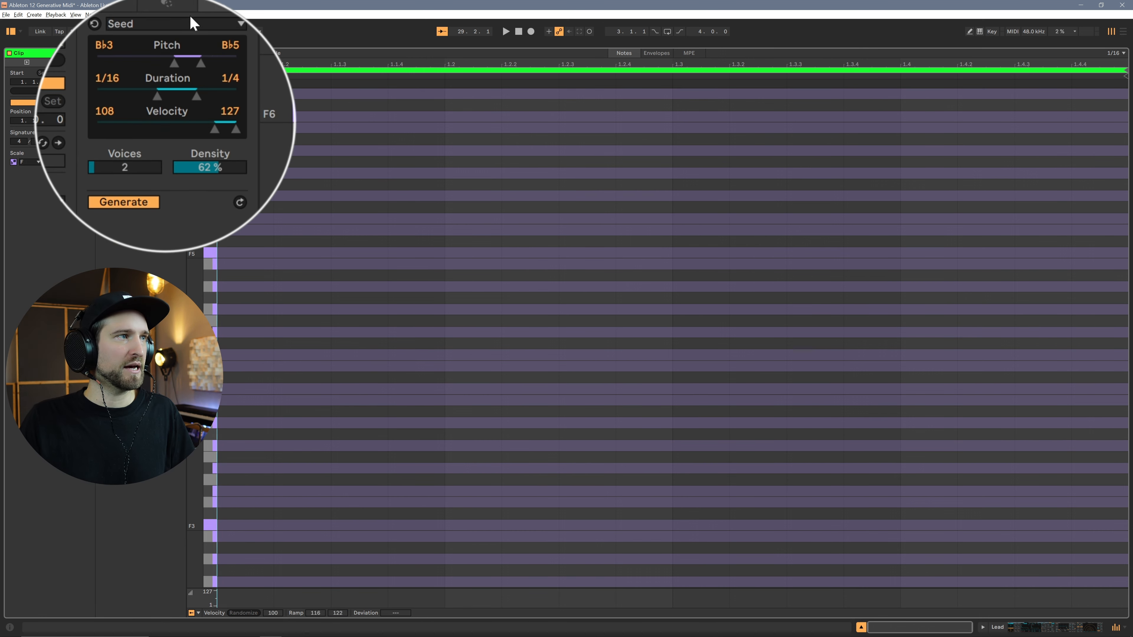
Step: Switch the generator to Shape, set its pitch range to G2–B♭6 and draw a custom curve that dips and rises at the end
click(187, 25)
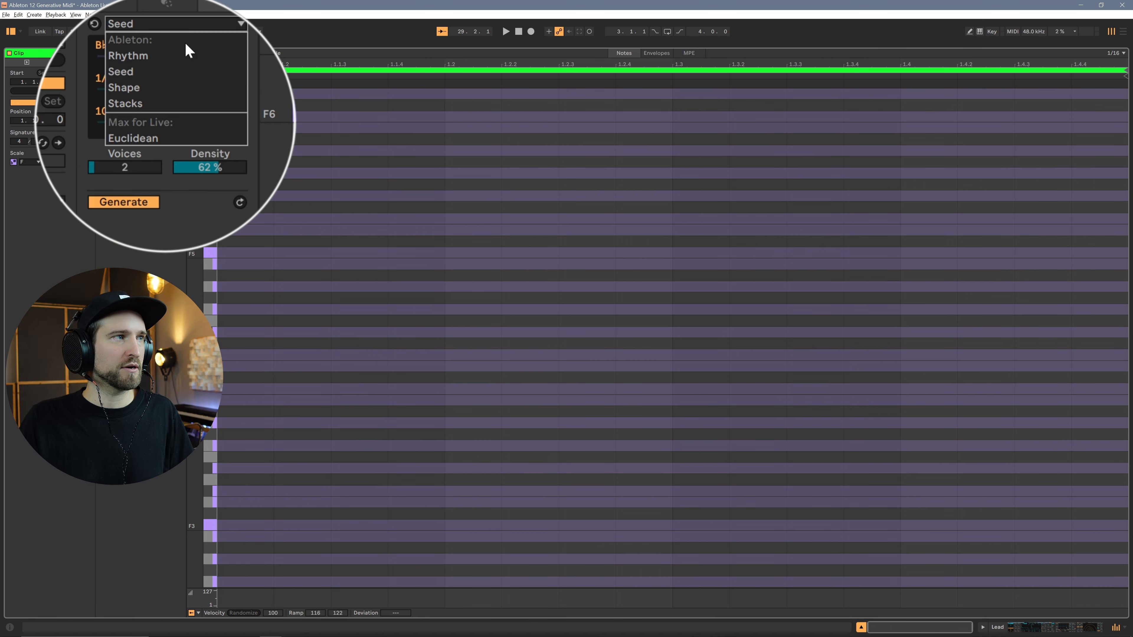
click(181, 88)
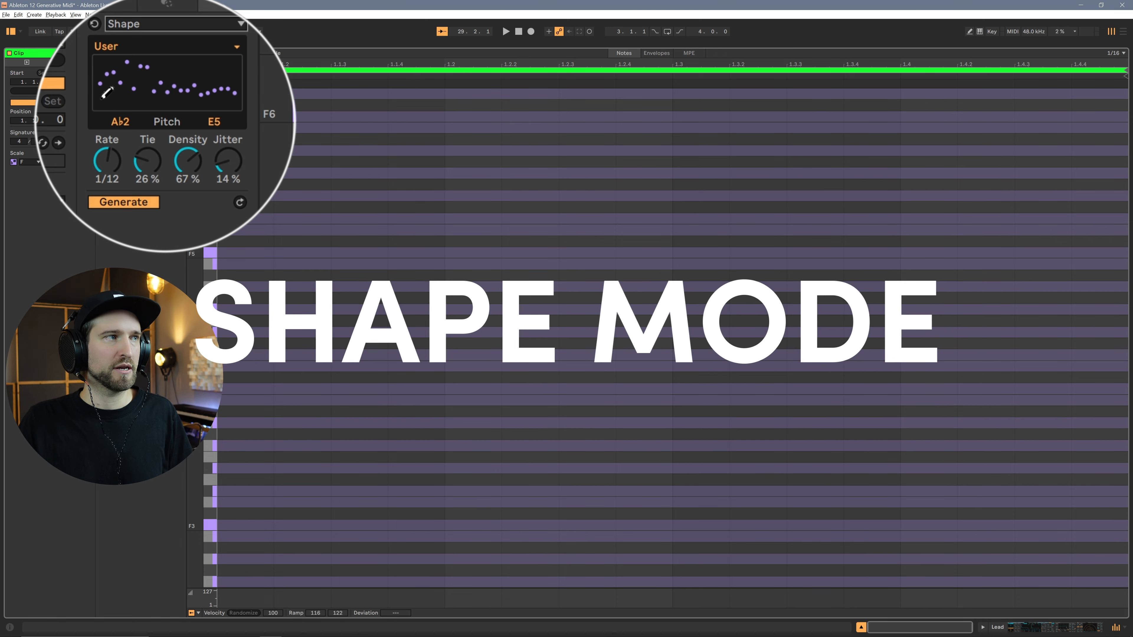
mouse_move(101, 93)
mouse_down()
mouse_move(145, 71)
mouse_move(190, 85)
mouse_move(236, 81)
mouse_up()
drag(120, 122, 120, 49)
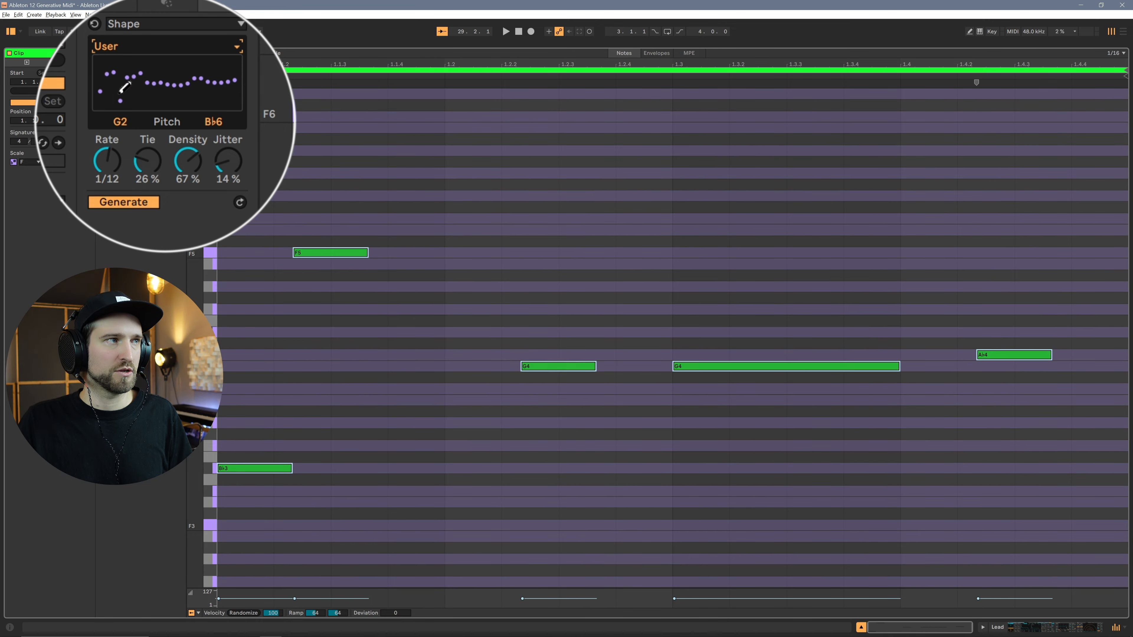
mouse_move(125, 87)
mouse_down()
mouse_move(185, 91)
mouse_move(147, 74)
mouse_move(147, 89)
mouse_move(215, 93)
mouse_up()
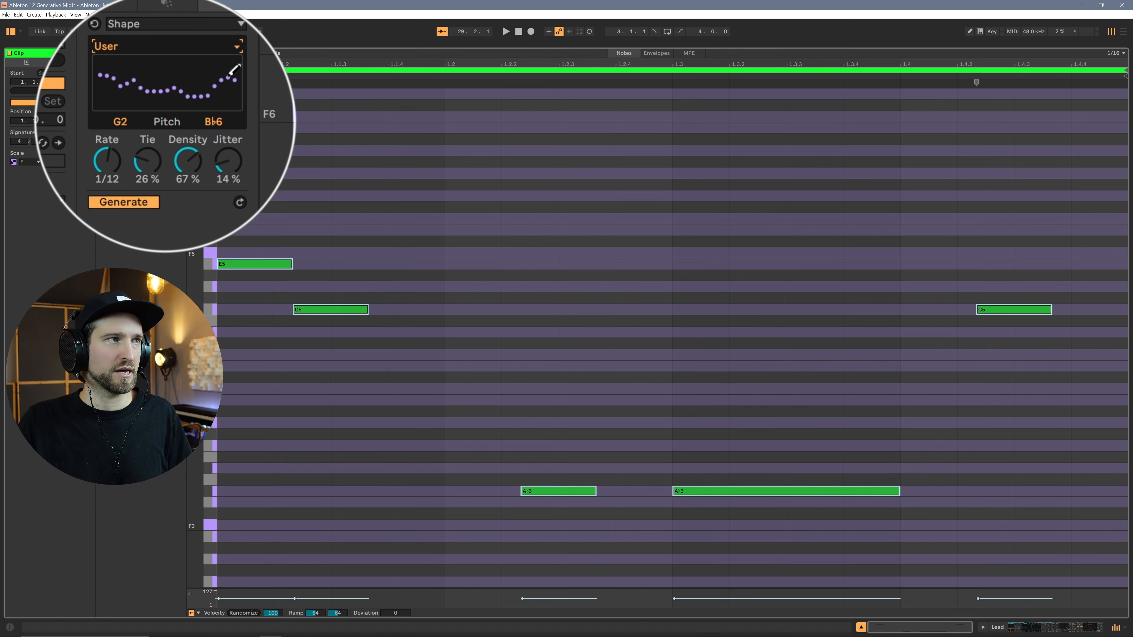
Step: Play the clip while setting the Shape rate to 1/16, the tie to 44% and the density to 75%
key(space)
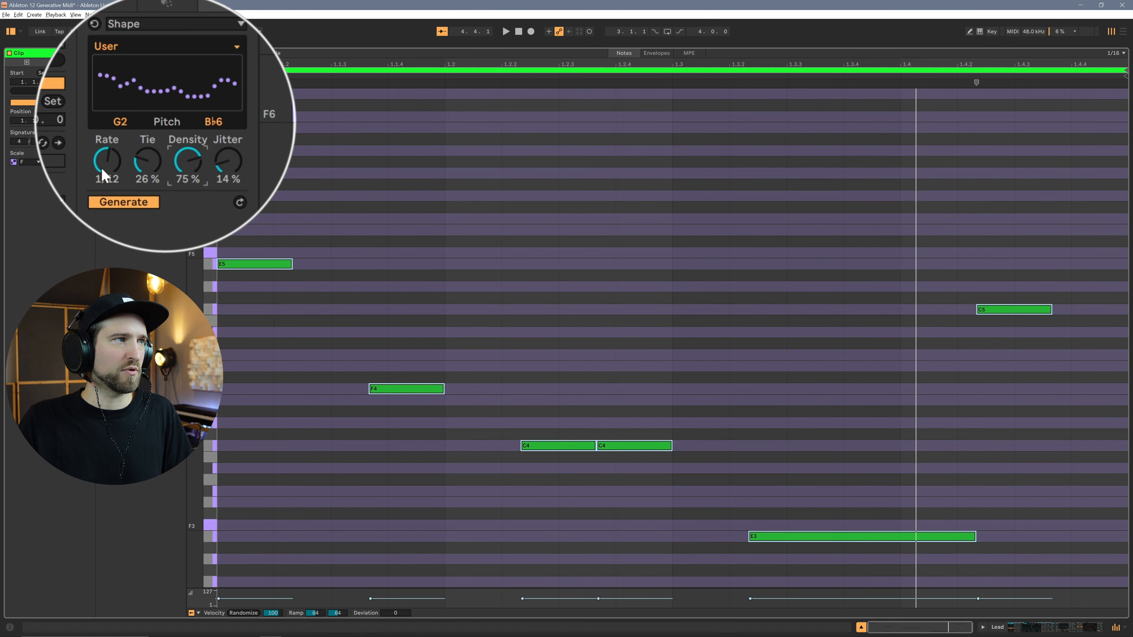
drag(102, 174, 145, 163)
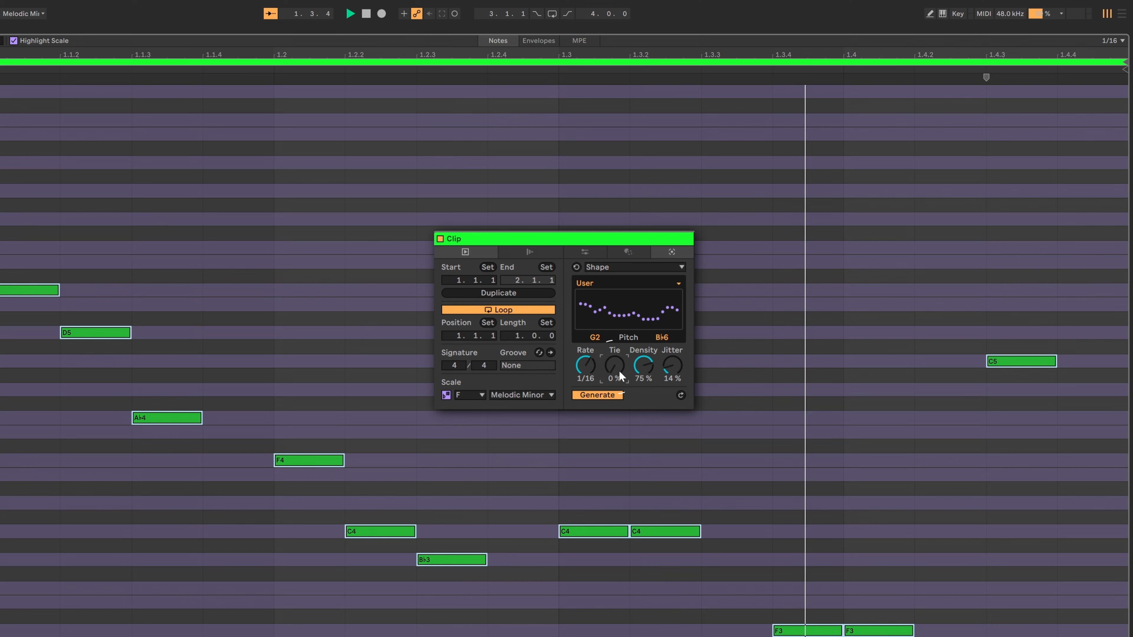
drag(619, 371, 619, 370)
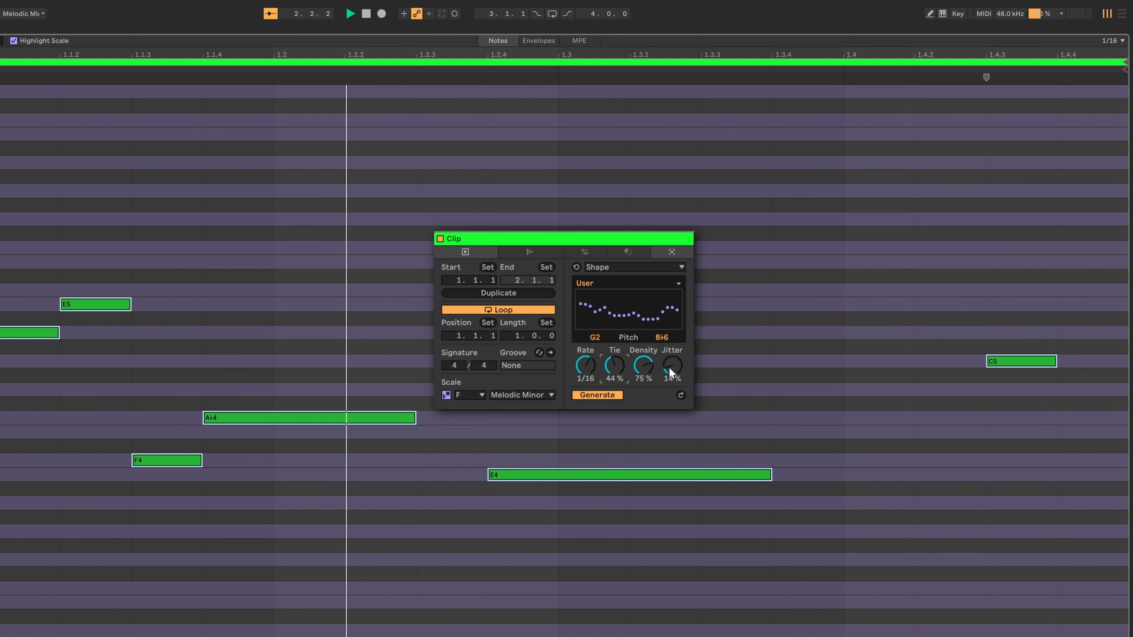
Step: Audition the Shape melody with jitter raised to 77%, and settle on a jitter of 22%
key(space)
mouse_move(669, 367)
mouse_down()
mouse_move(670, 327)
mouse_move(670, 367)
mouse_up()
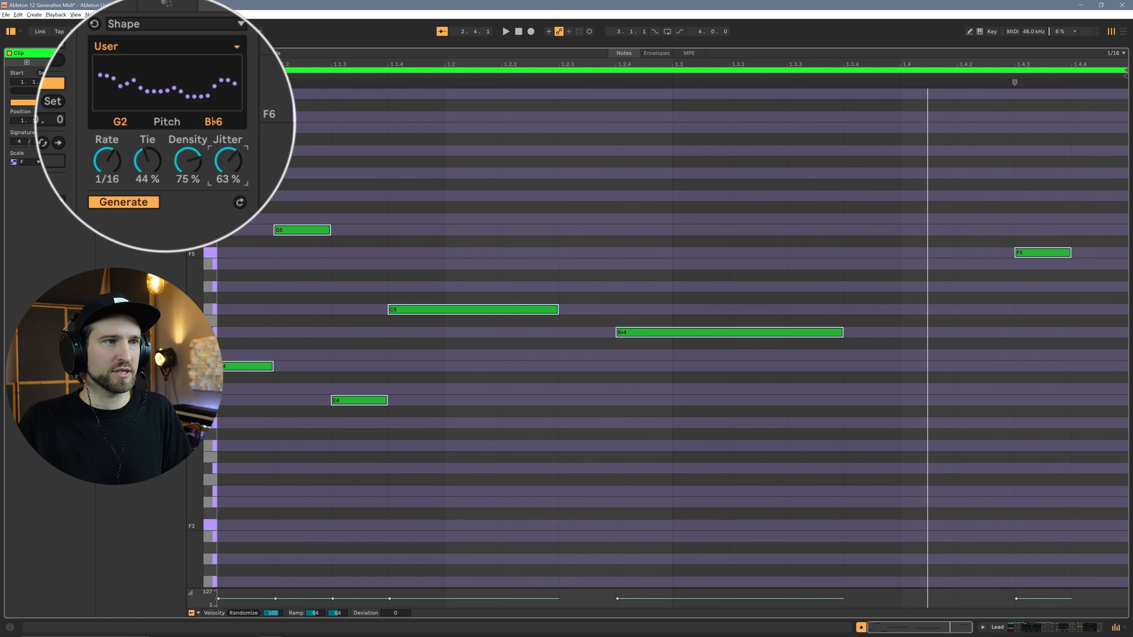
mouse_move(227, 169)
mouse_down()
mouse_move(221, 115)
mouse_move(227, 168)
mouse_up()
click(504, 28)
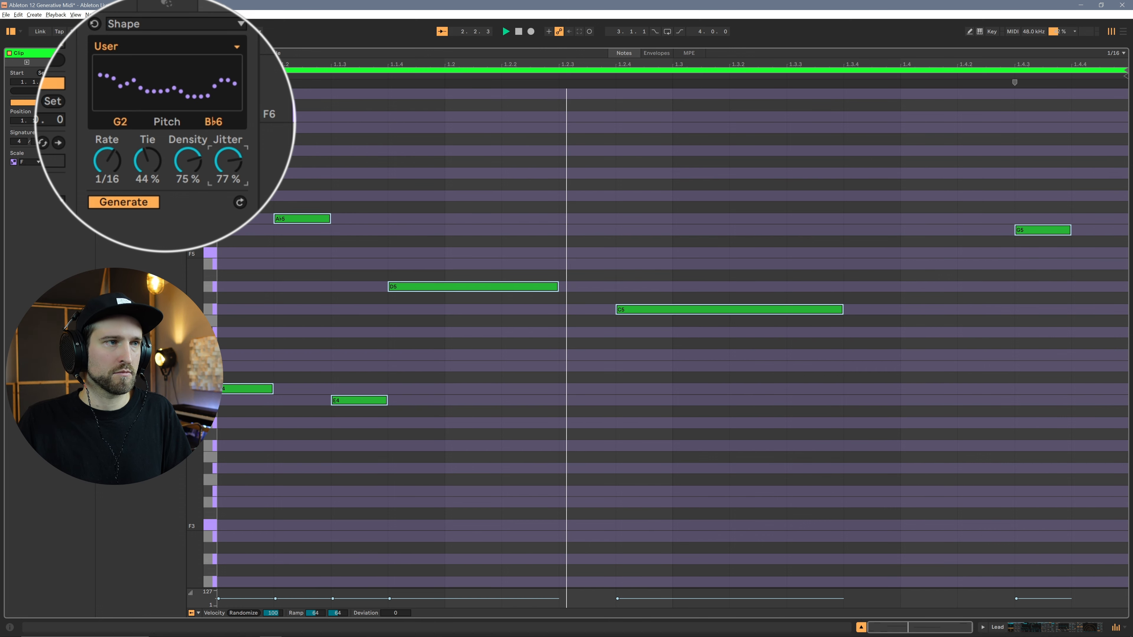
drag(227, 160, 228, 176)
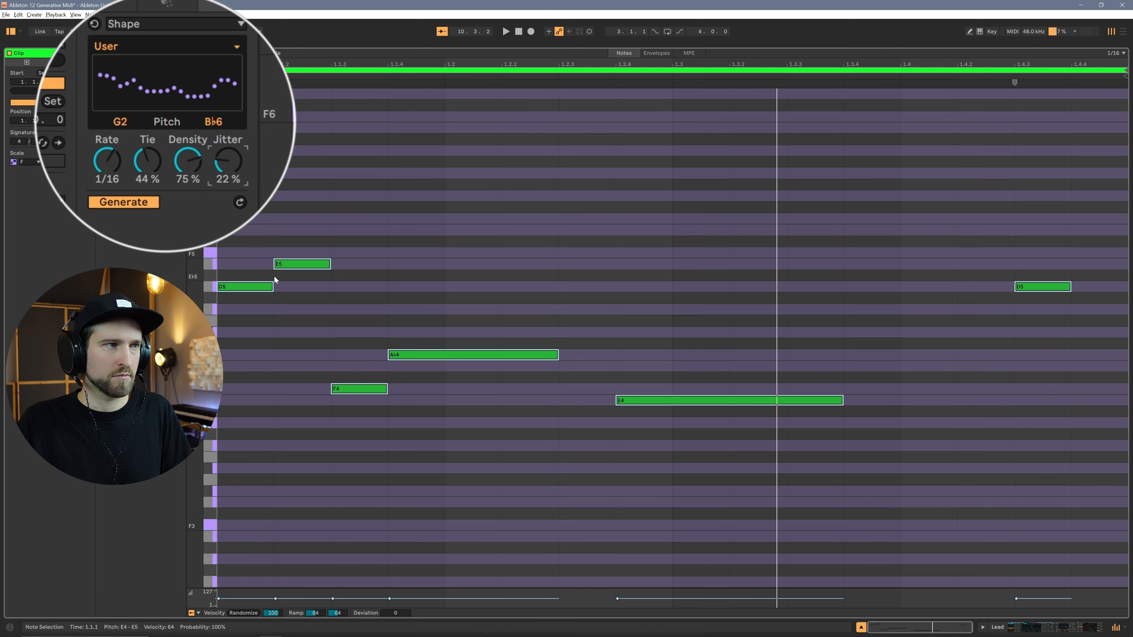
Step: Delete the D5 note at the start of the clip and play the melody
click(249, 287)
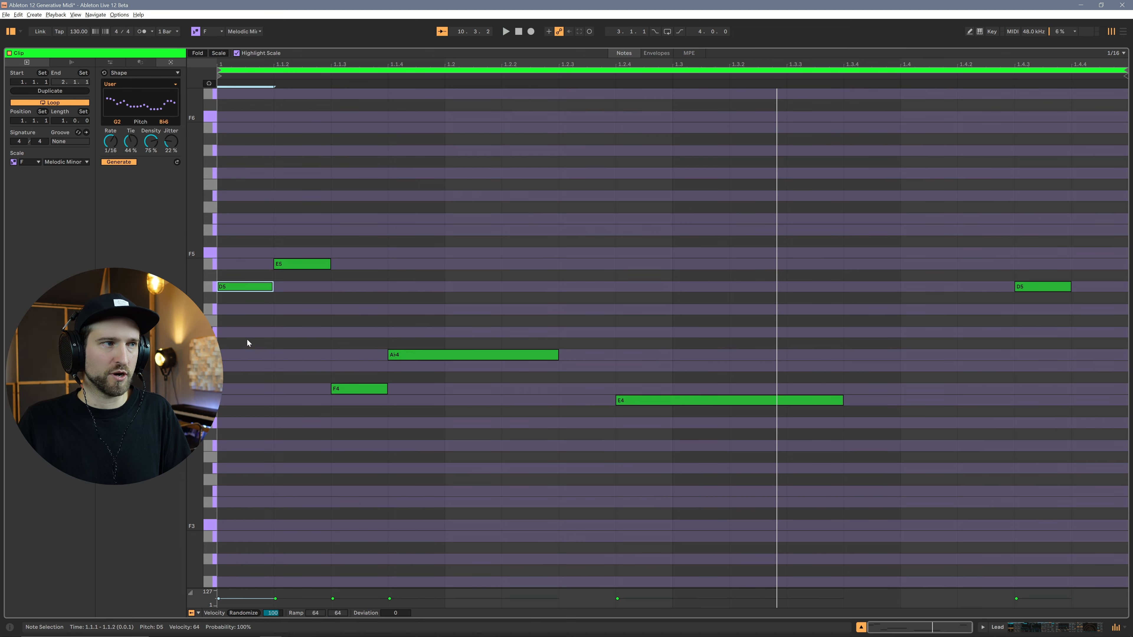
key(Delete)
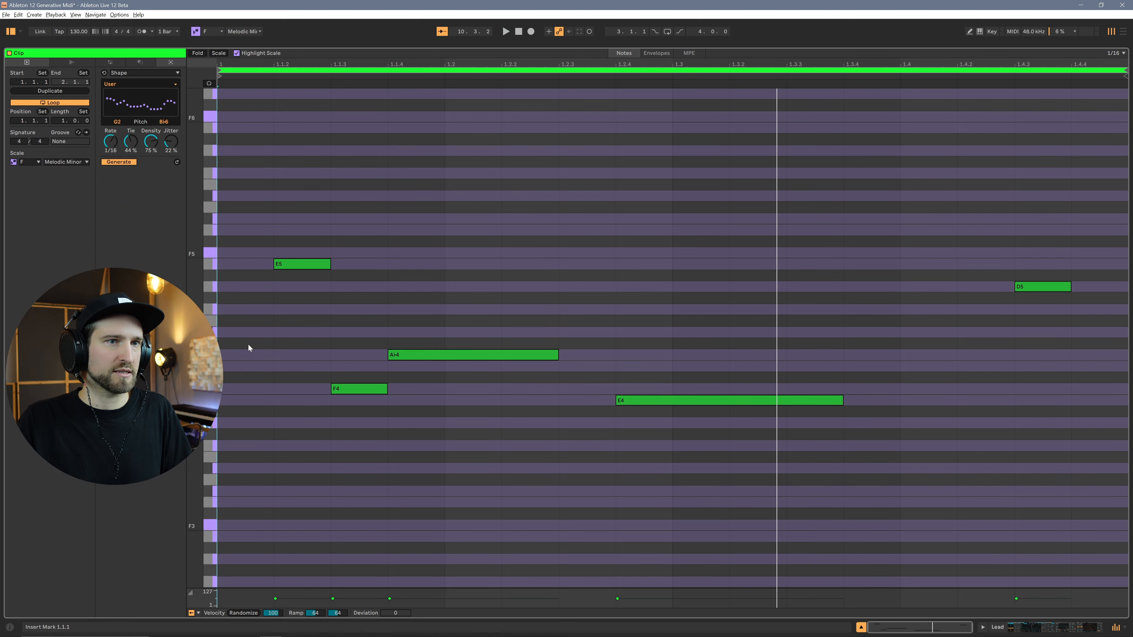
key(space)
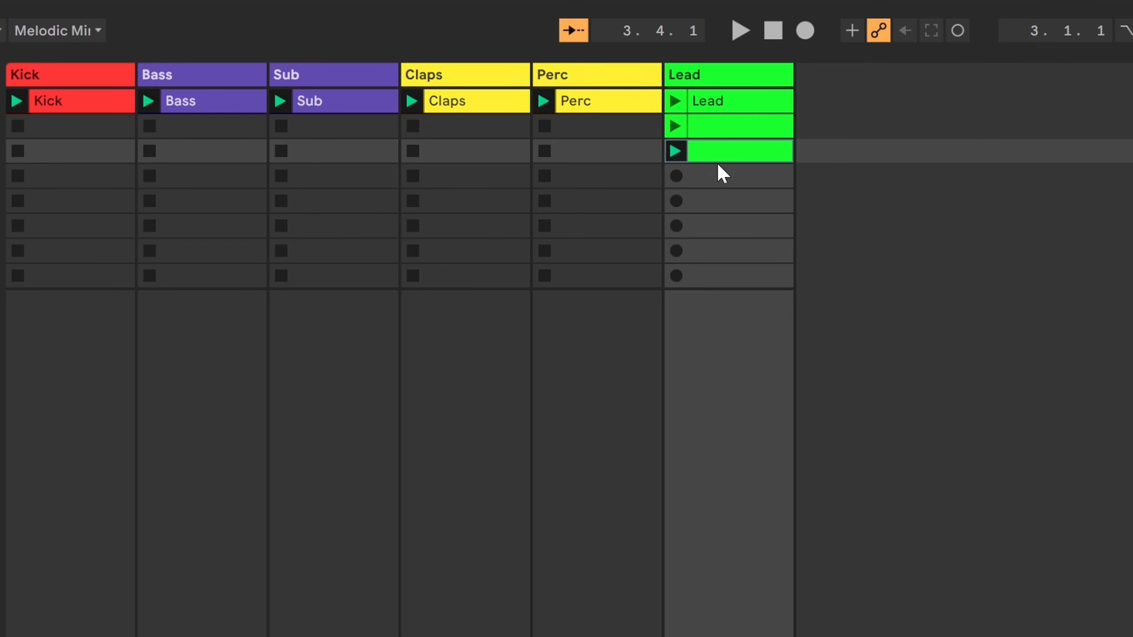
Step: Create a clip in the Lead track's fourth slot, generate notes with the Bounce Up shape and play it
double_click(725, 176)
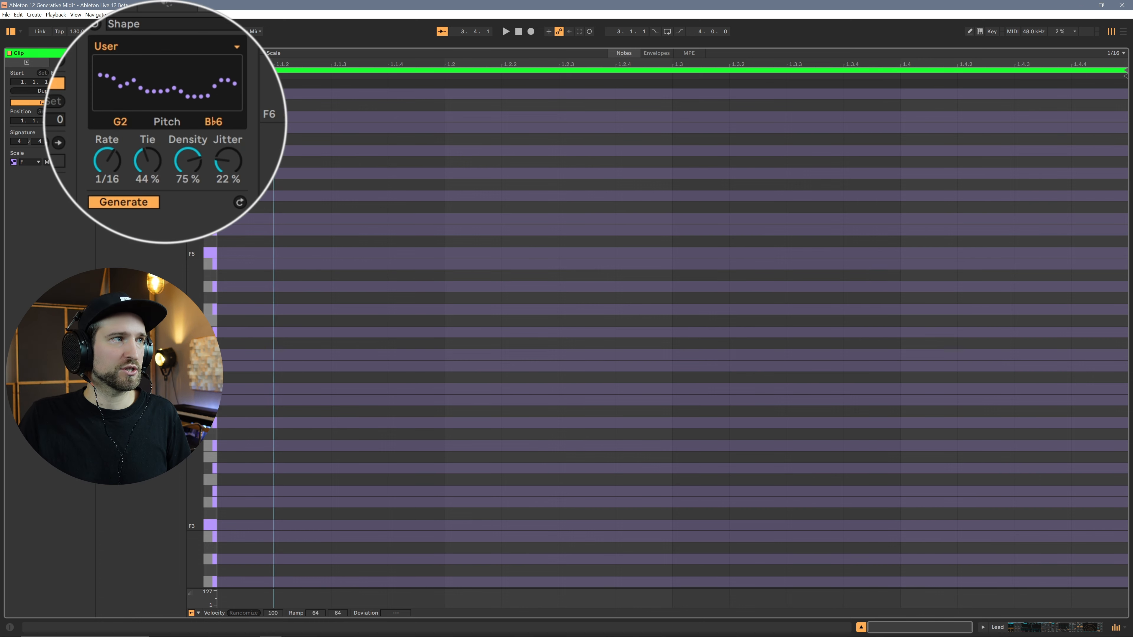
click(173, 84)
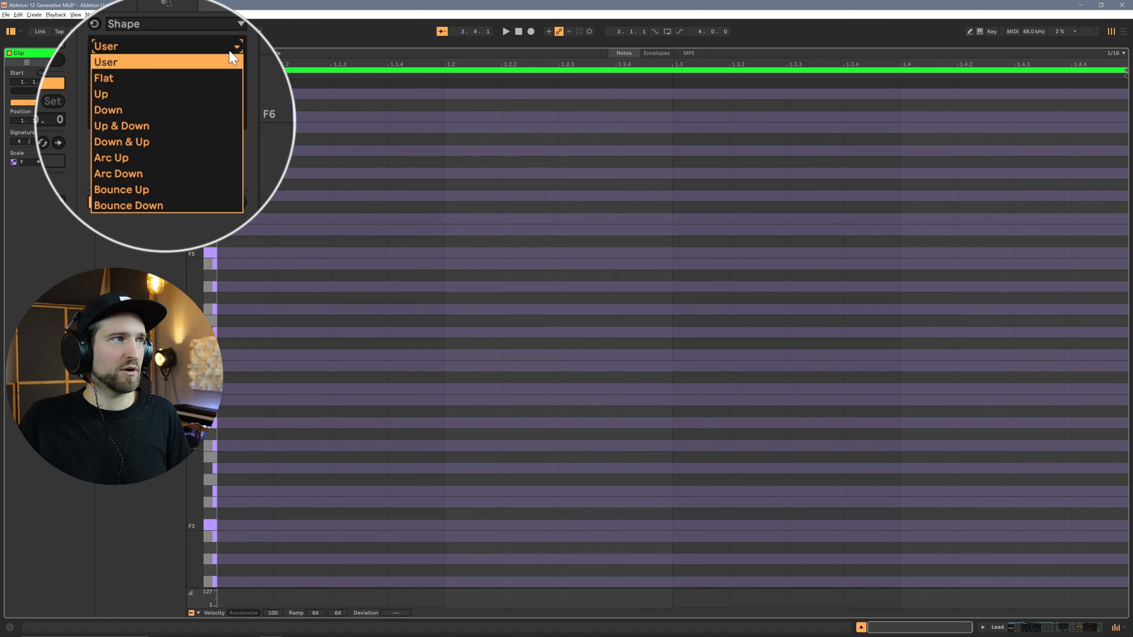
click(164, 193)
click(506, 32)
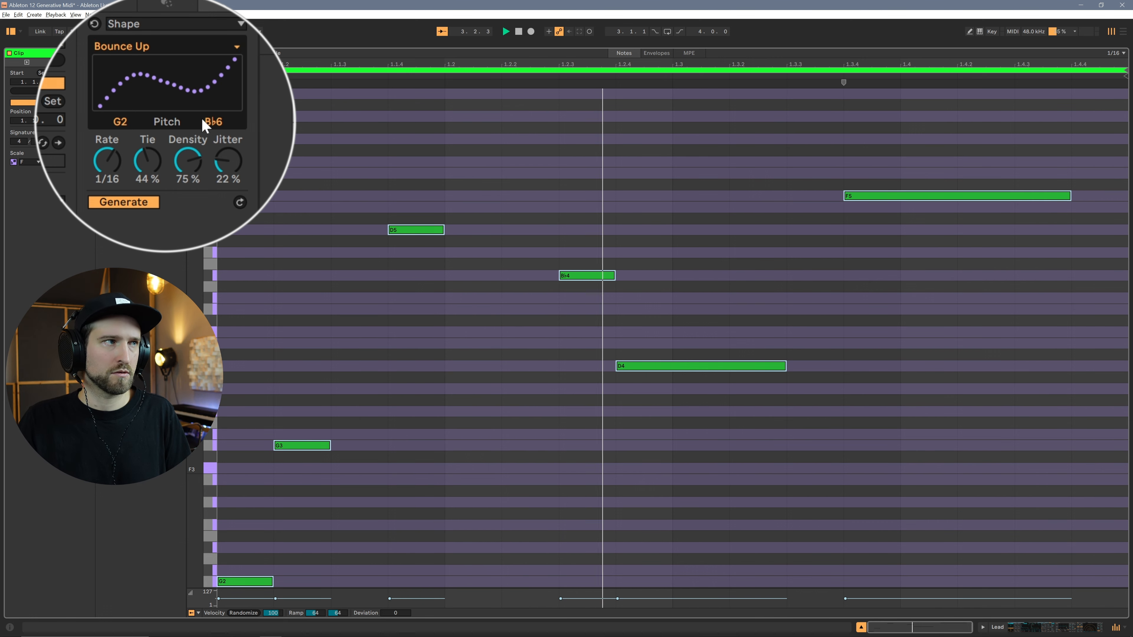
Step: Switch the Shape generator to Arc Down and set the jitter to 43% and the tie to 26%
click(238, 46)
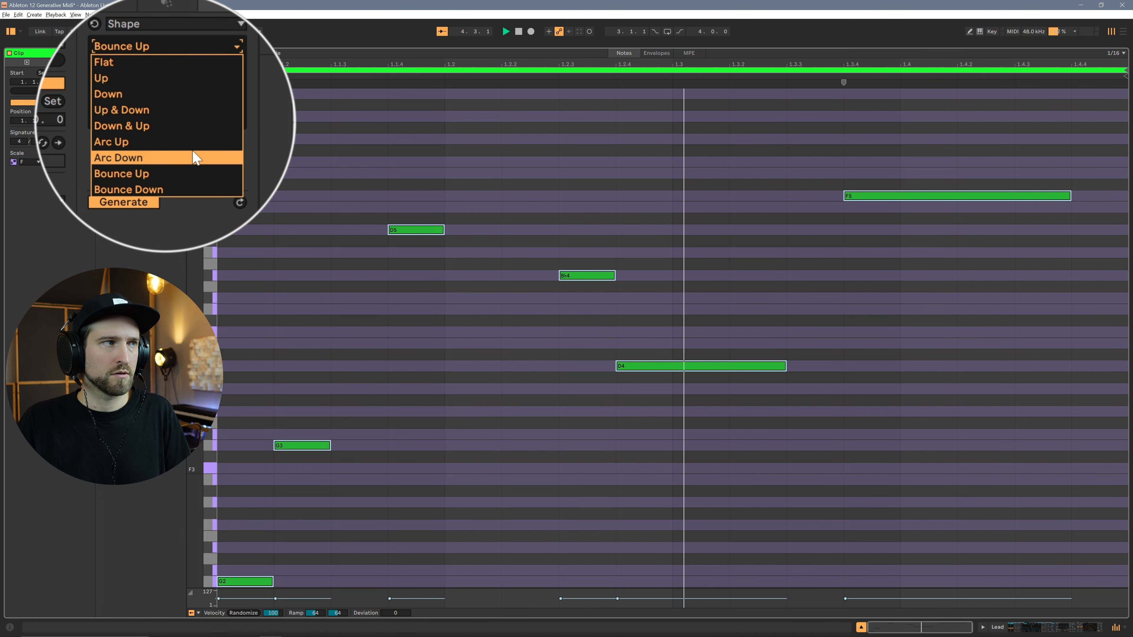
click(196, 159)
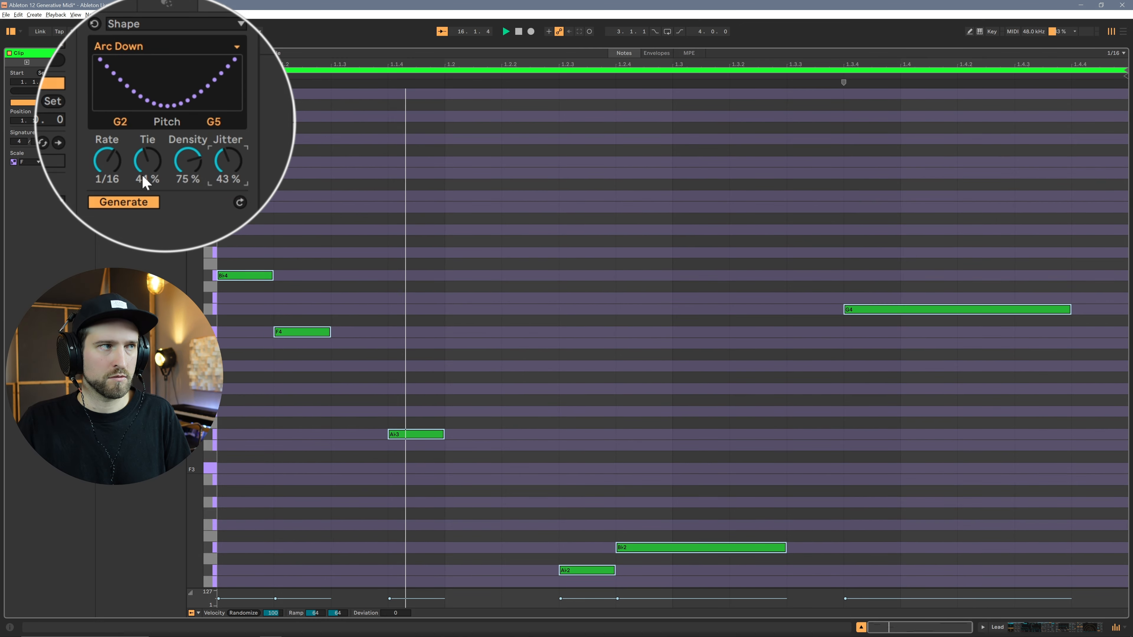
drag(148, 159, 147, 177)
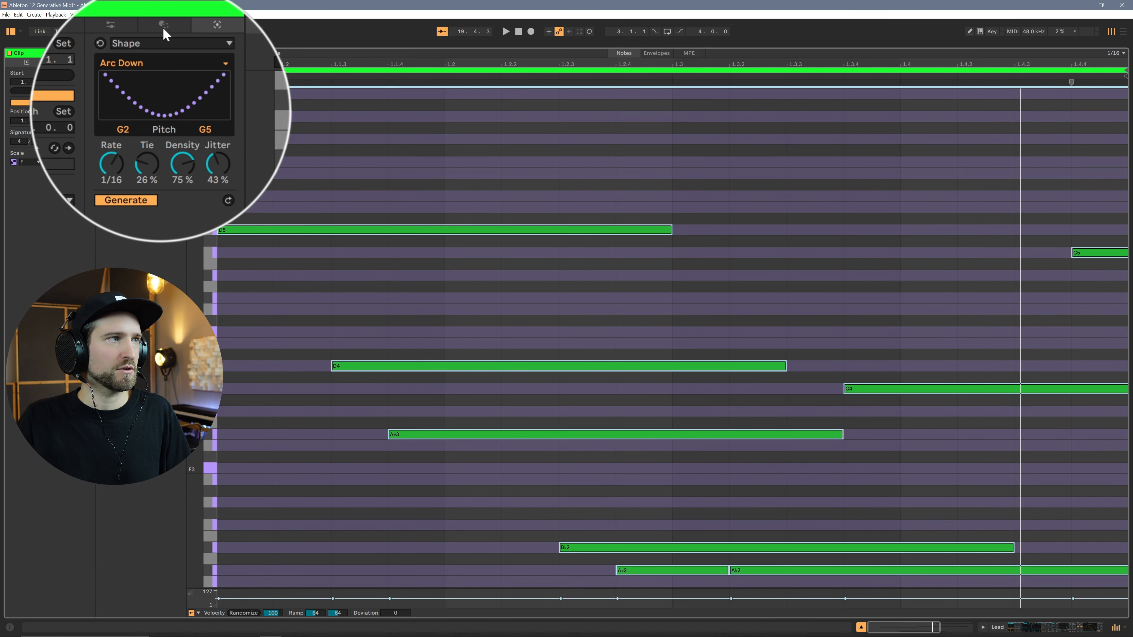
Step: Arpeggiate the notes in Pinky Up style with +12 sd distance, 10 steps, 1/16 rate and 60% gate, and try a shorter gate
click(164, 28)
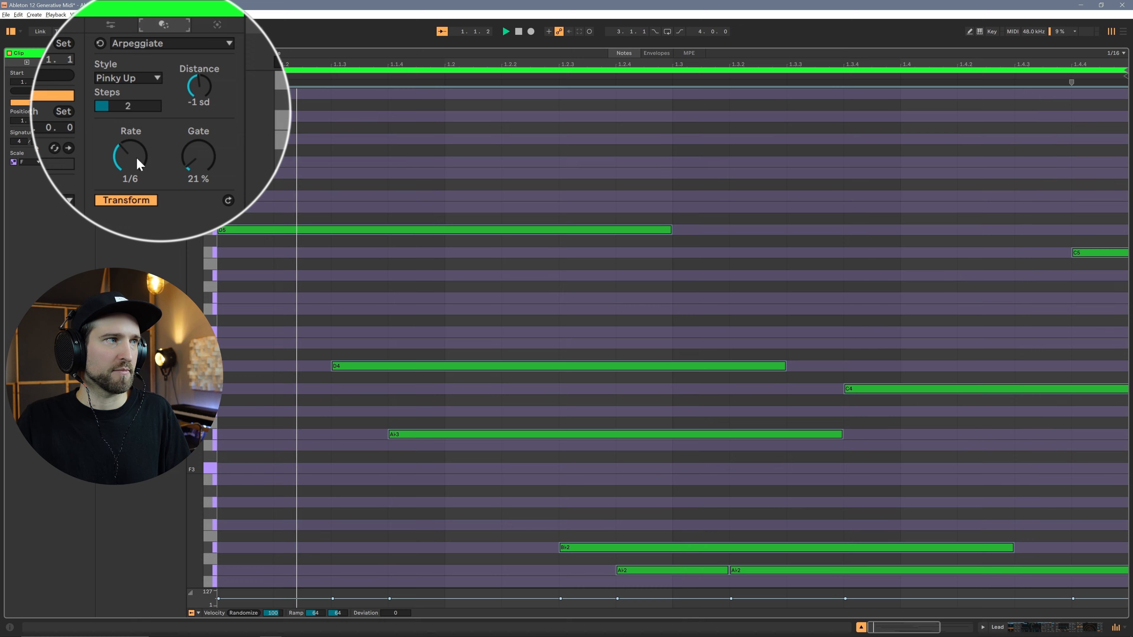
scroll(283, 222, down, 2)
drag(200, 139, 199, 80)
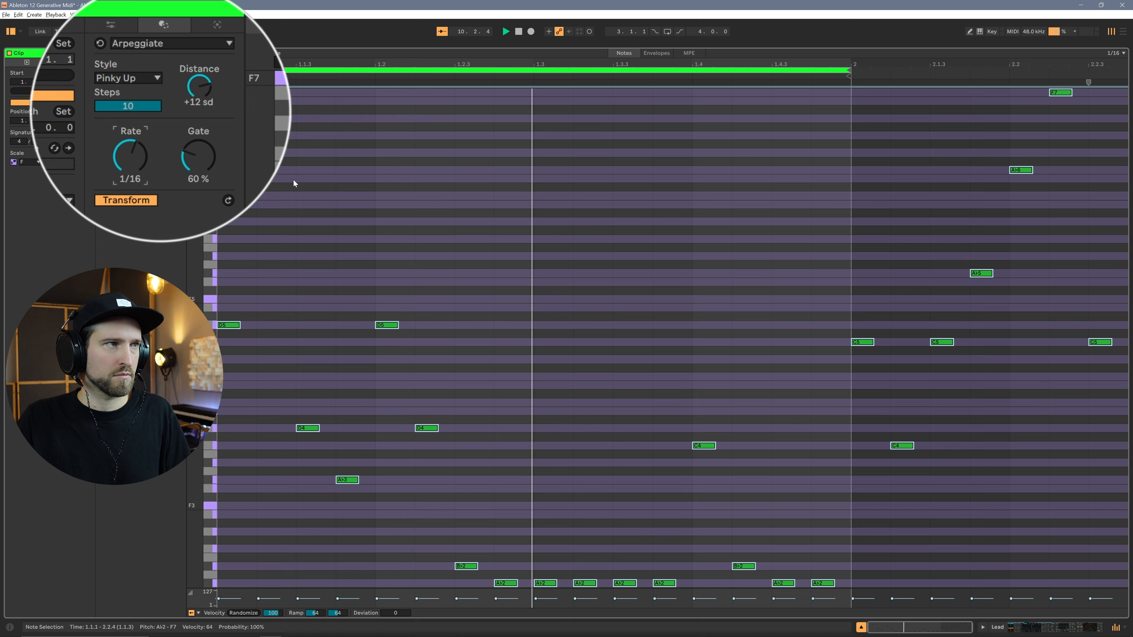
drag(199, 156, 198, 186)
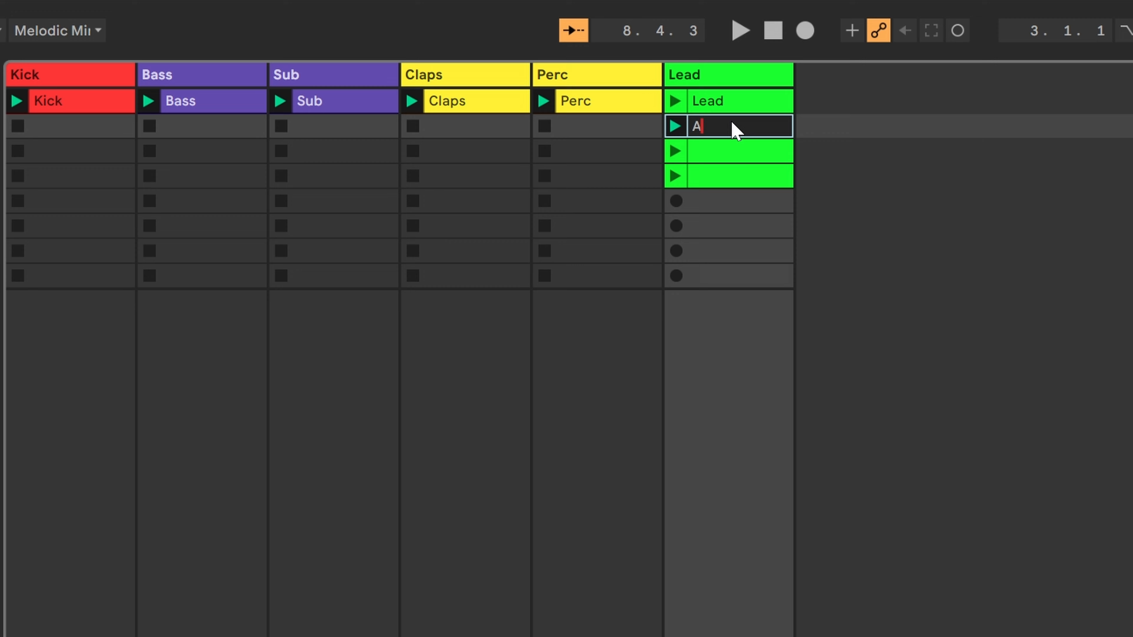
Step: Name the Lead track's second clip A and move the two unnamed clips down to the seventh and eighth slots
key(Return)
drag(721, 180, 757, 281)
drag(757, 156, 763, 250)
Step: Duplicate clip A as clip B in the slot below and recombine the copy's notes with a rotation of -6
key(ctrl+d)
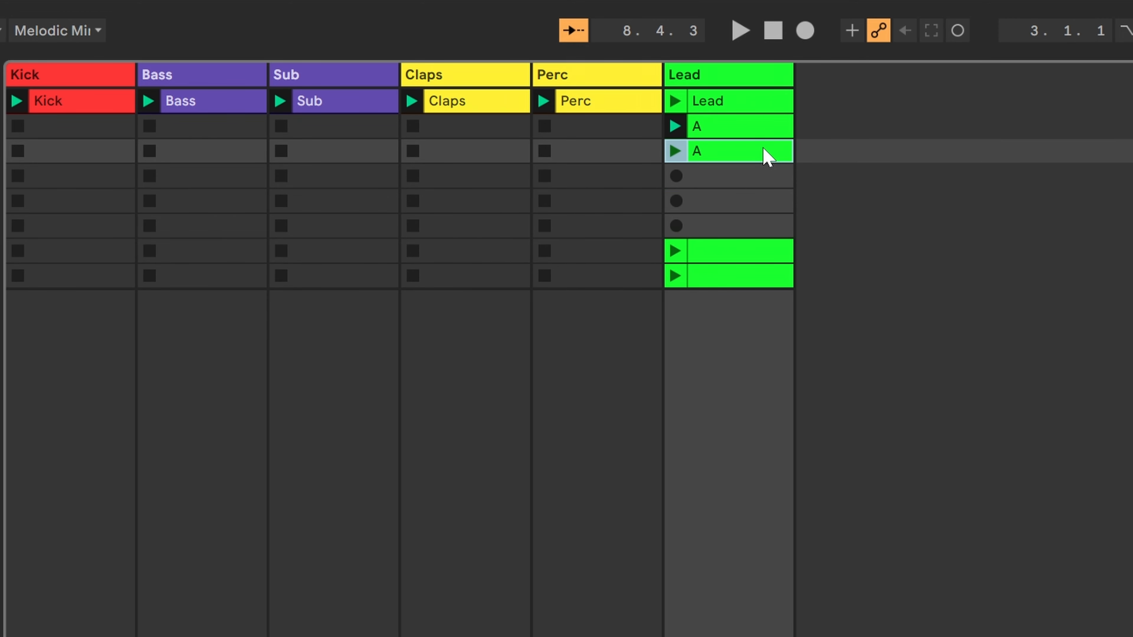
key(ctrl+r)
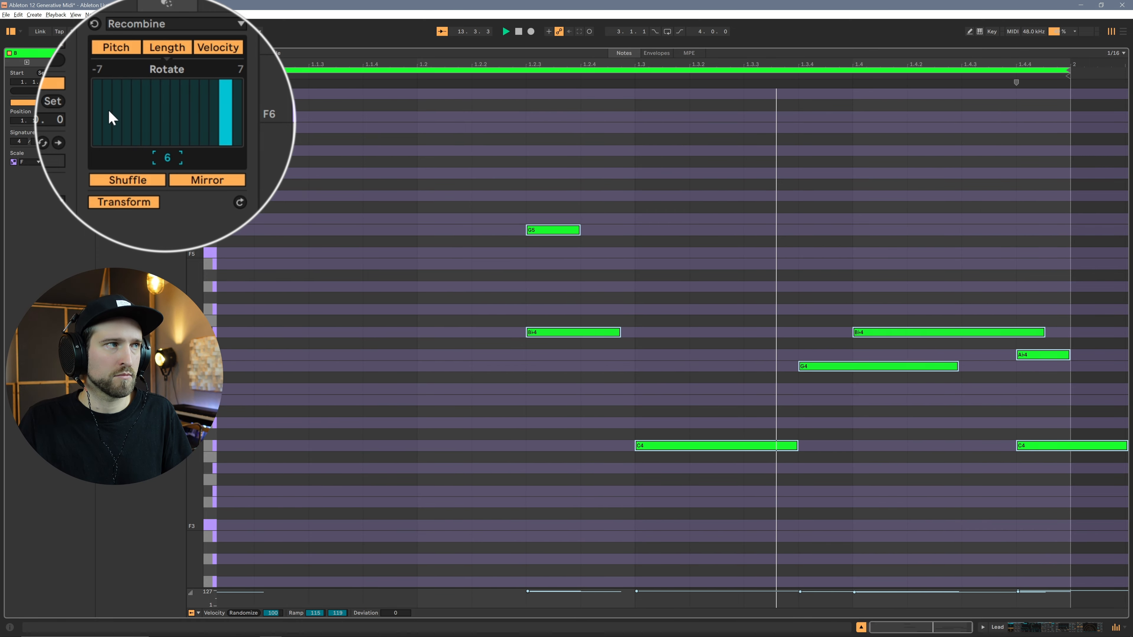
click(106, 118)
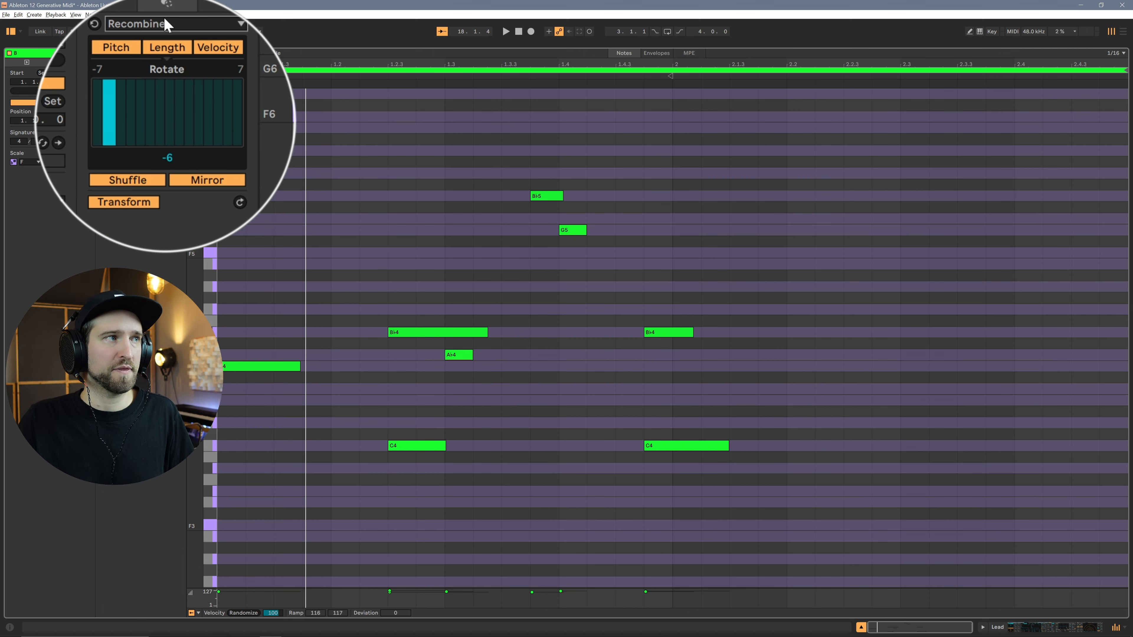
Step: Apply Time Warp to clip B while it plays, raising breakpoint 3 and lowering breakpoint 1 to a speed of ×0.46
click(139, 72)
click(156, 168)
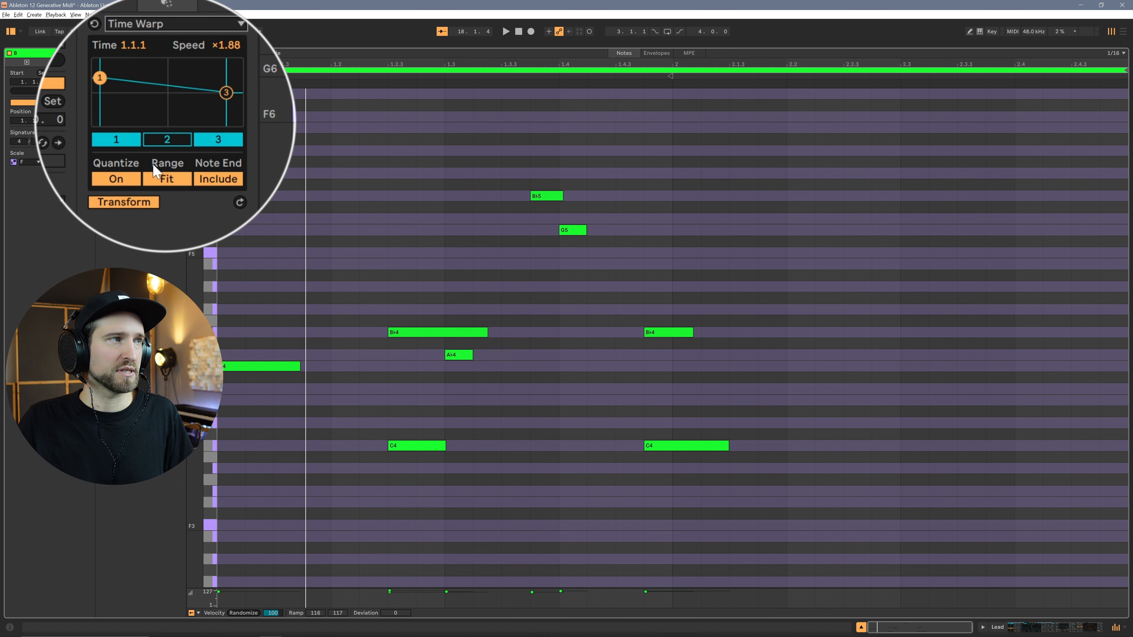
key(space)
drag(219, 93, 220, 68)
drag(96, 80, 101, 114)
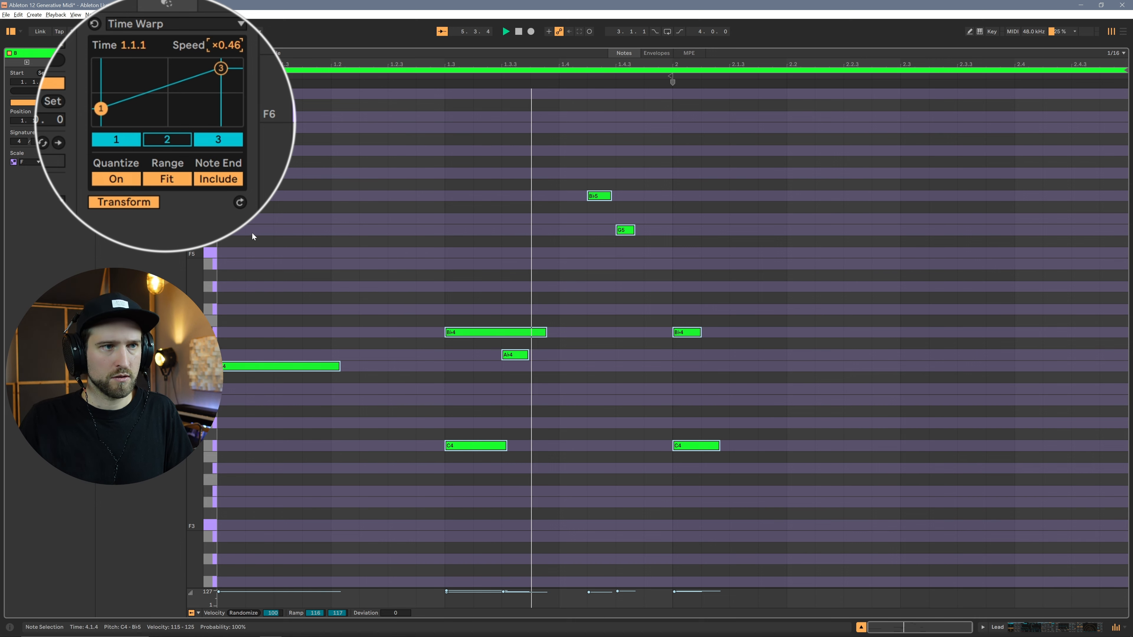
Step: Turn off Time Warp quantization and reshape the curve with breakpoint 2 enabled and a speed of ×1.82 at 2.1.2
click(115, 179)
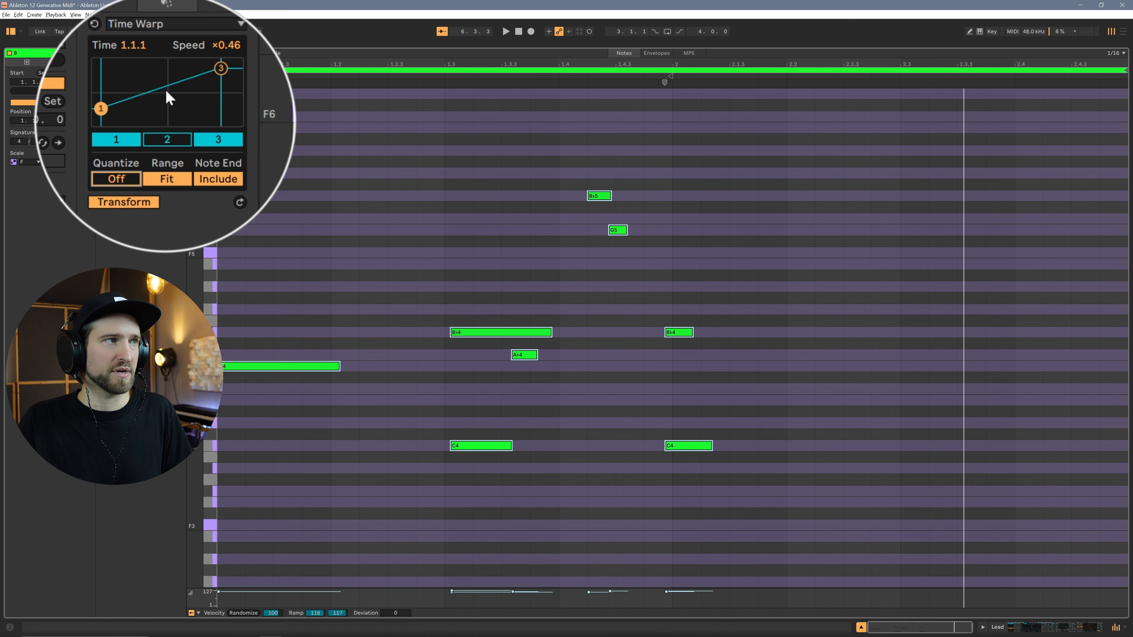
drag(221, 68, 175, 79)
click(167, 140)
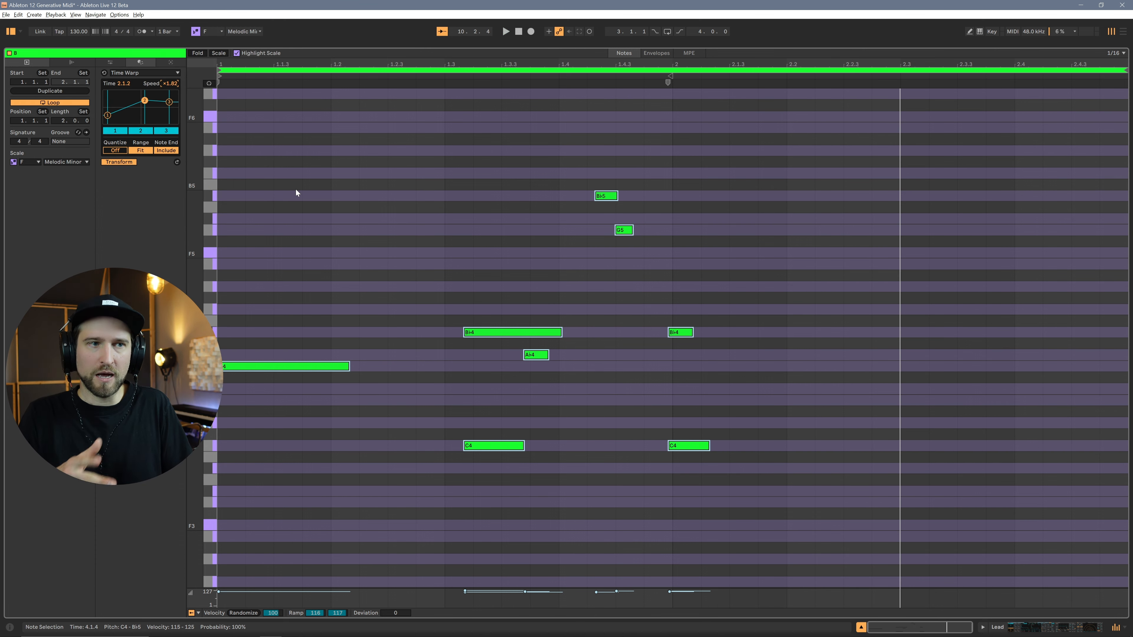
Step: Align clip B's last two notes, B♭4 and C4, to the start of bar 2 and play the clip
drag(677, 289, 689, 465)
click(844, 319)
key(space)
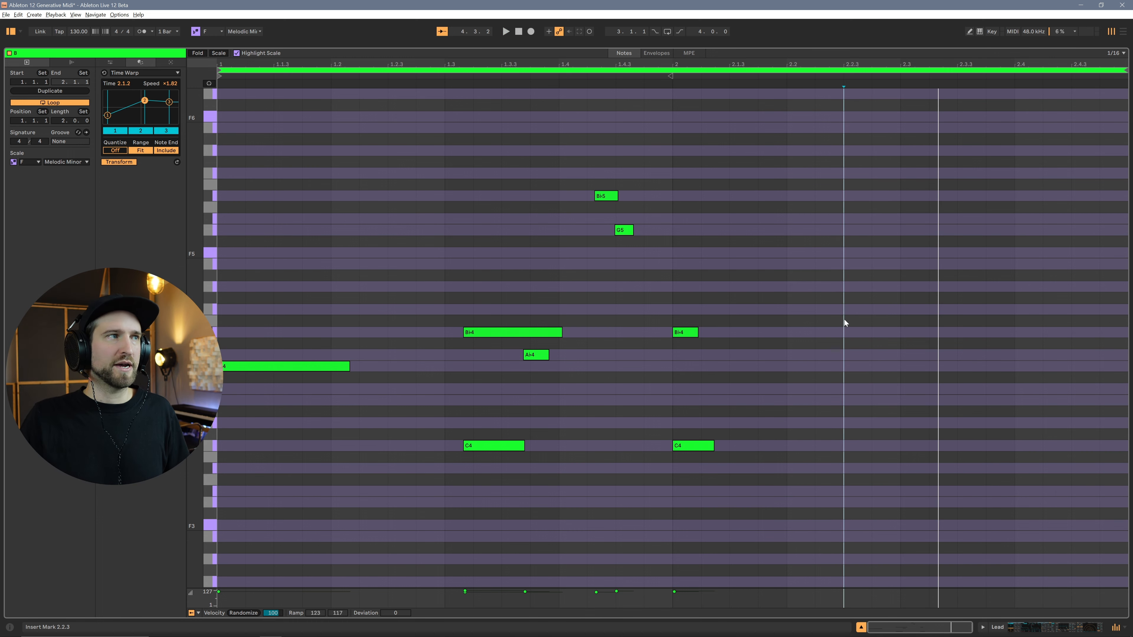
Step: Apply Span to clip B in Legato mode with 65% offset and 100% variation, and play the result
click(154, 20)
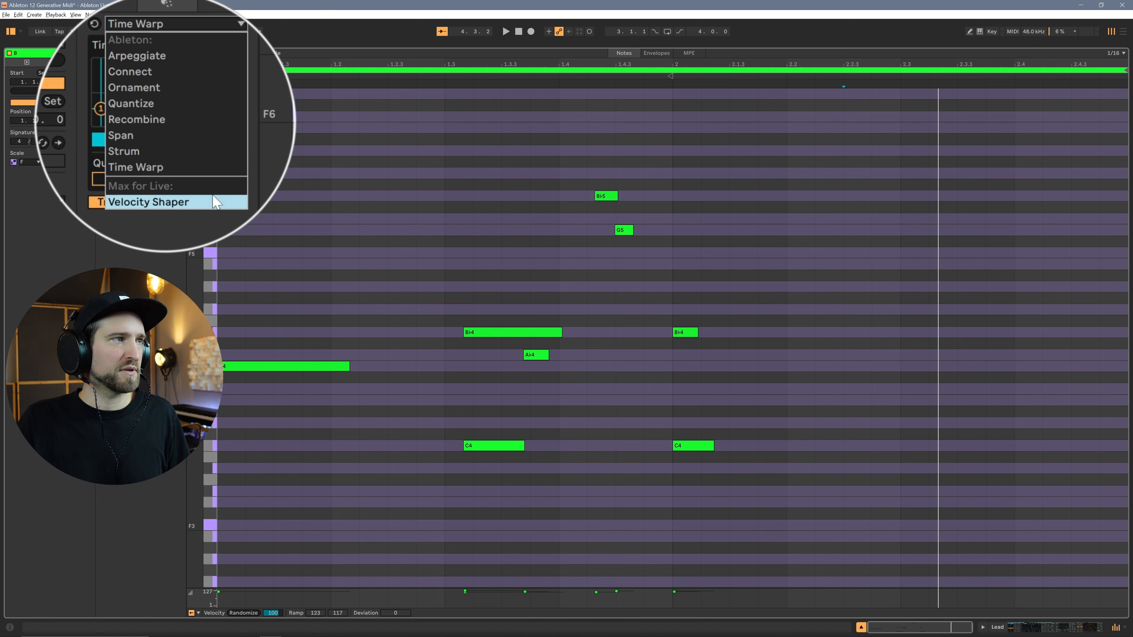
click(200, 136)
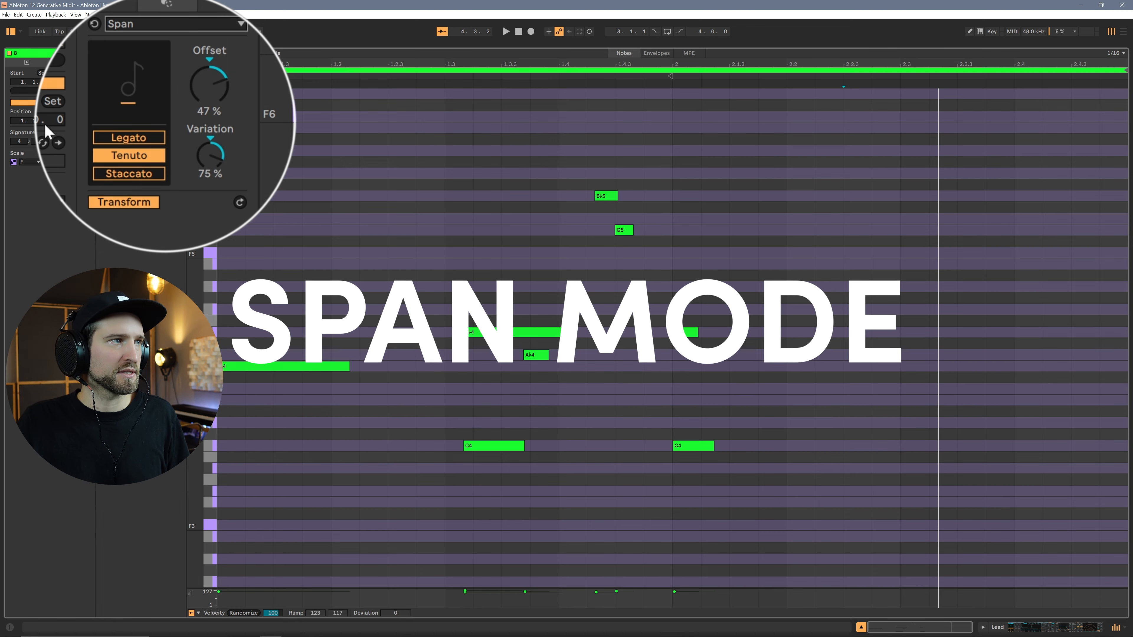
click(128, 137)
key(space)
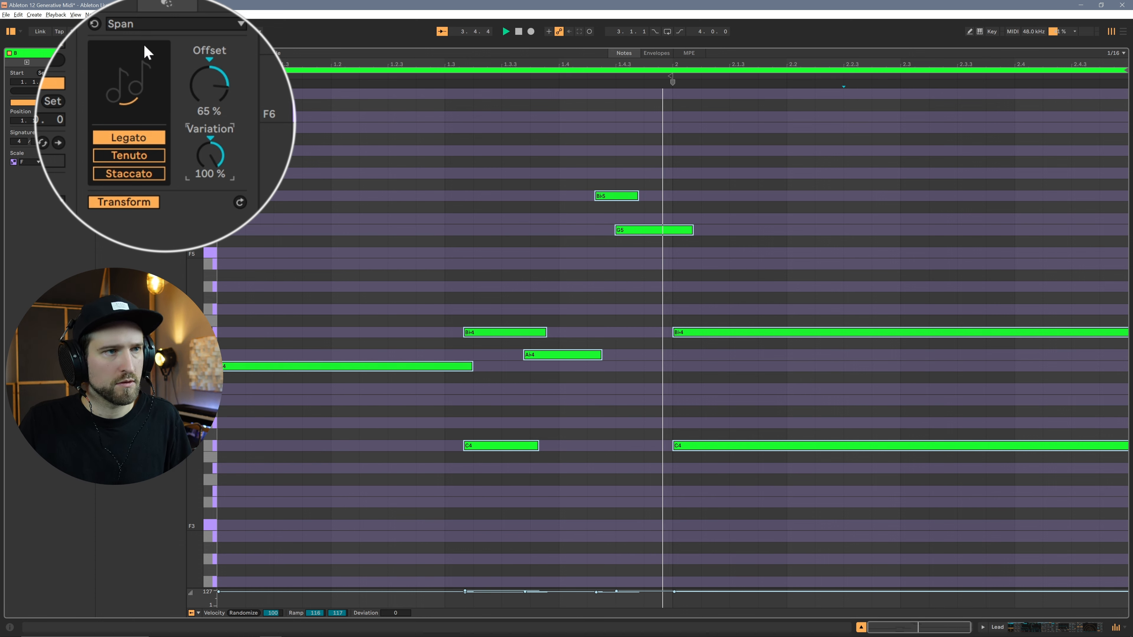
key(space)
Step: Recombine clip B's notes with rotations of -2 and 7 during playback, and apply Mirror
click(138, 23)
click(166, 117)
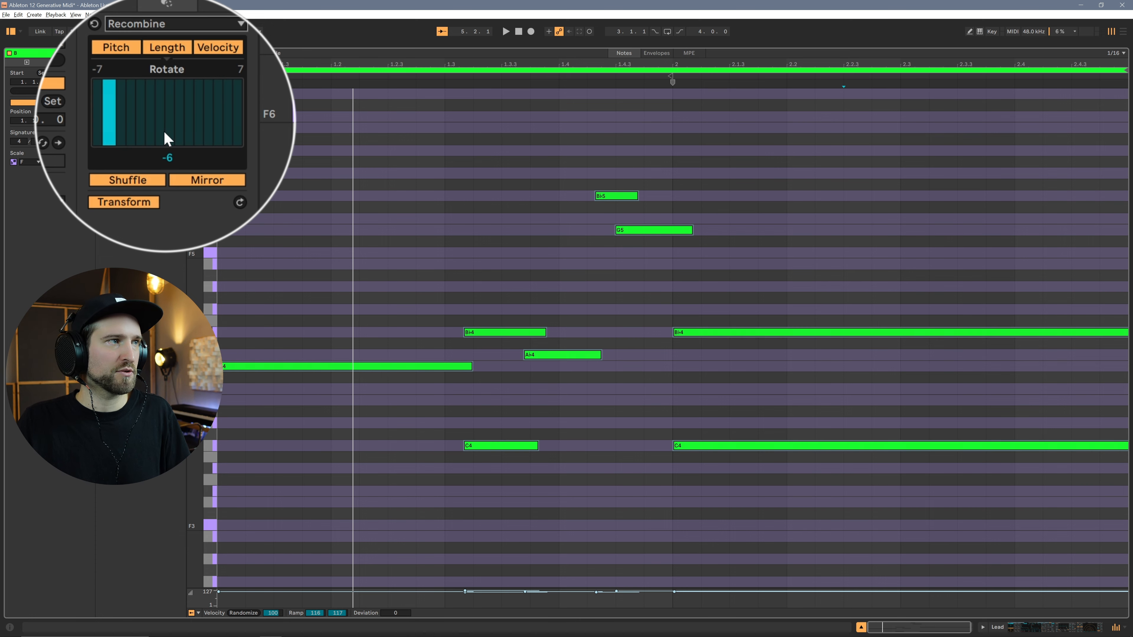
click(147, 117)
key(space)
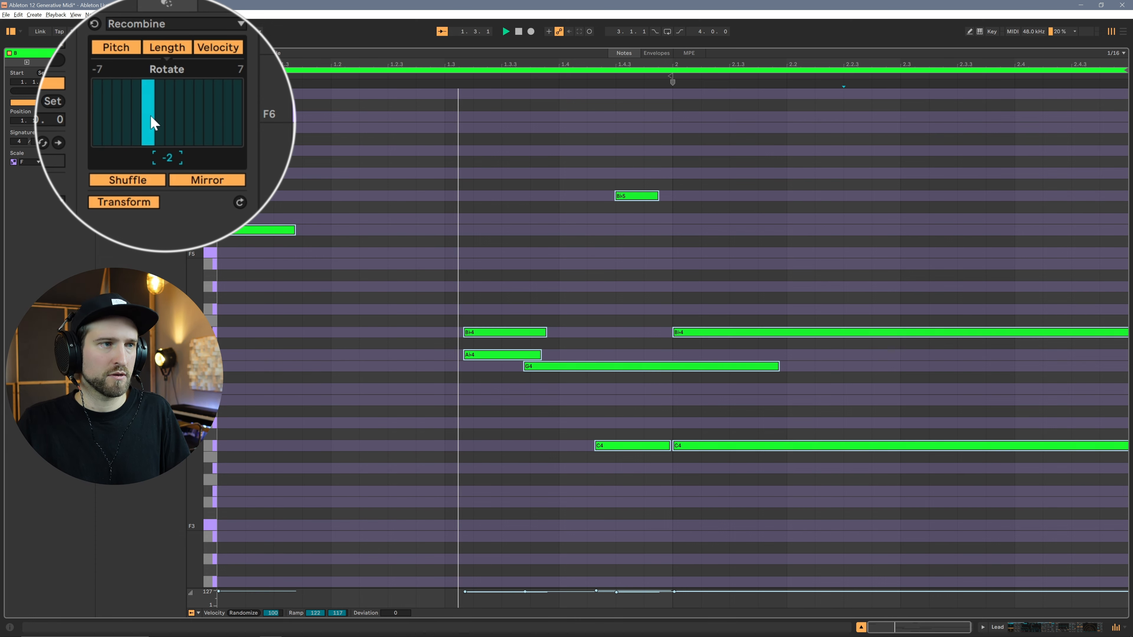
click(235, 117)
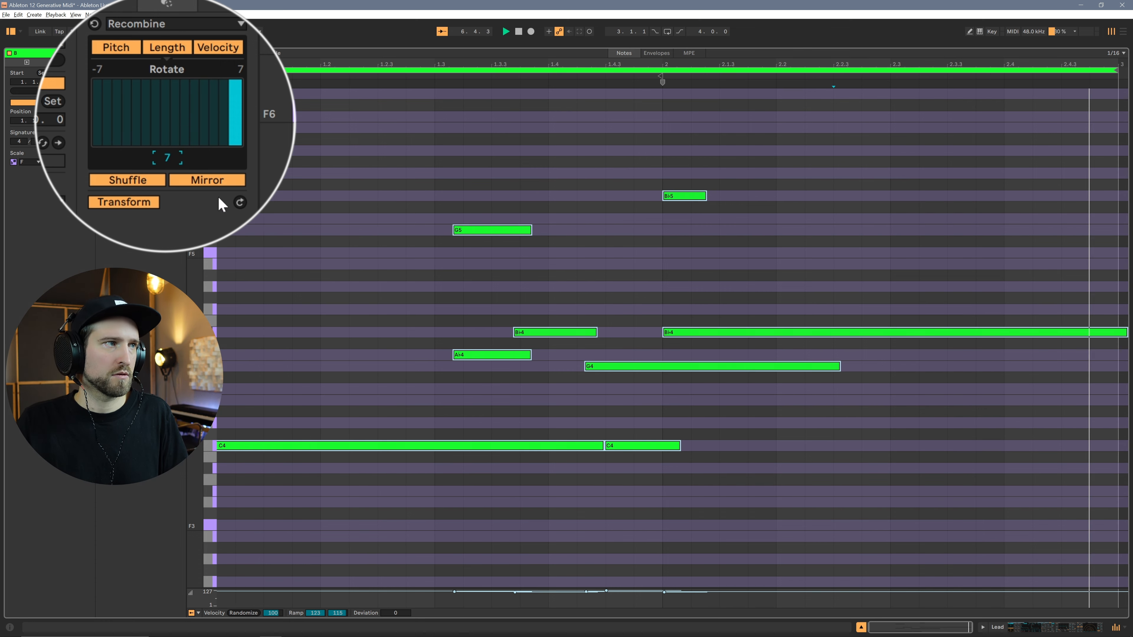
click(225, 181)
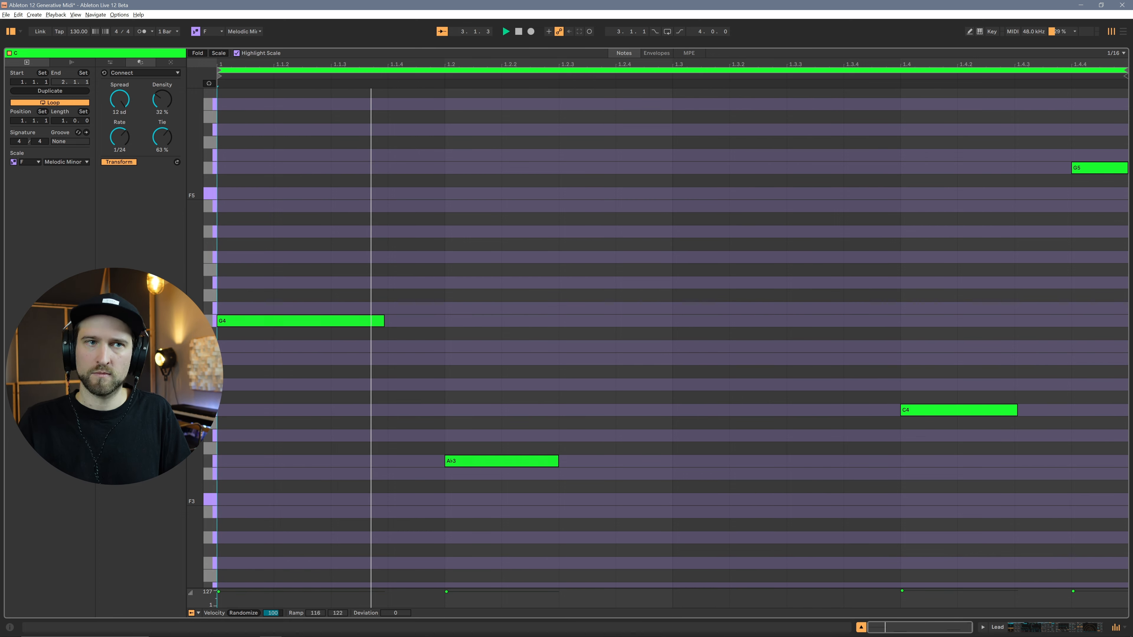
Step: Try the Connect transformation on clip C at a rate of 1/8 and play it
key(space)
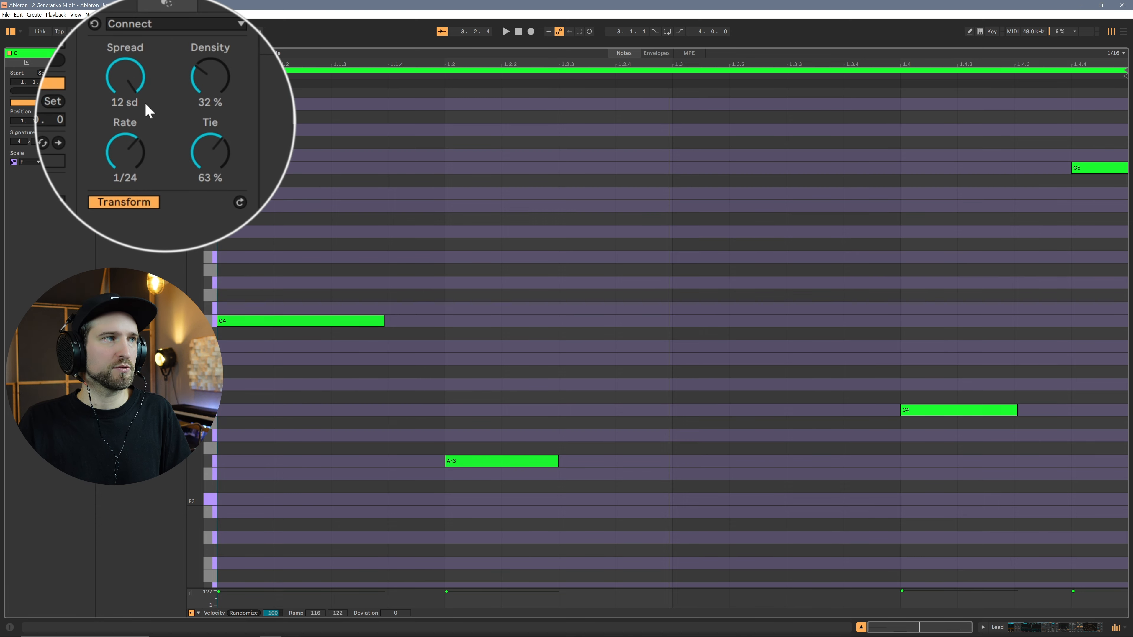
mouse_move(127, 151)
mouse_down()
mouse_move(126, 120)
mouse_move(126, 139)
mouse_up()
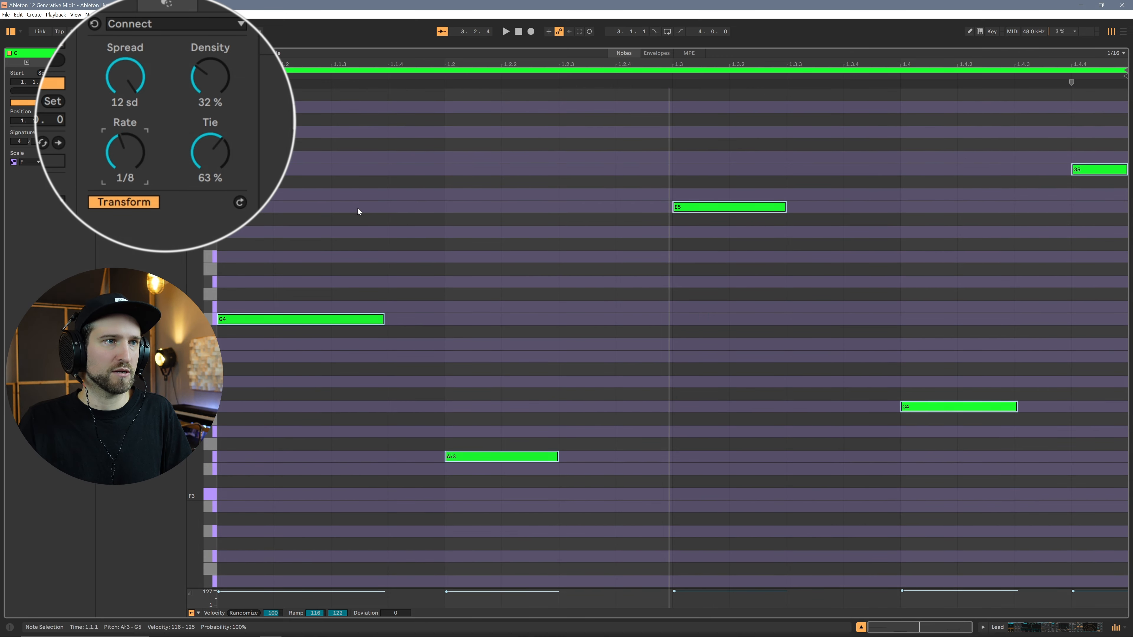
key(space)
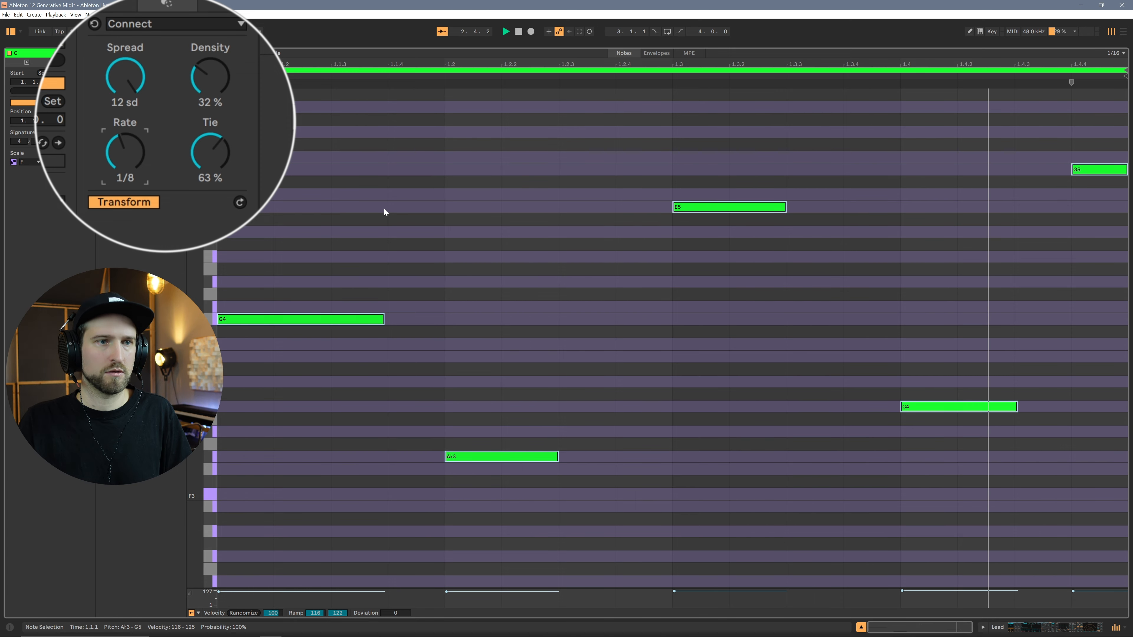
Step: Audition Connect on clip C with a higher density, a lower tie and a smaller spread
drag(196, 76, 196, 45)
drag(210, 152, 210, 181)
key(space)
key(space)
drag(125, 77, 129, 111)
key(space)
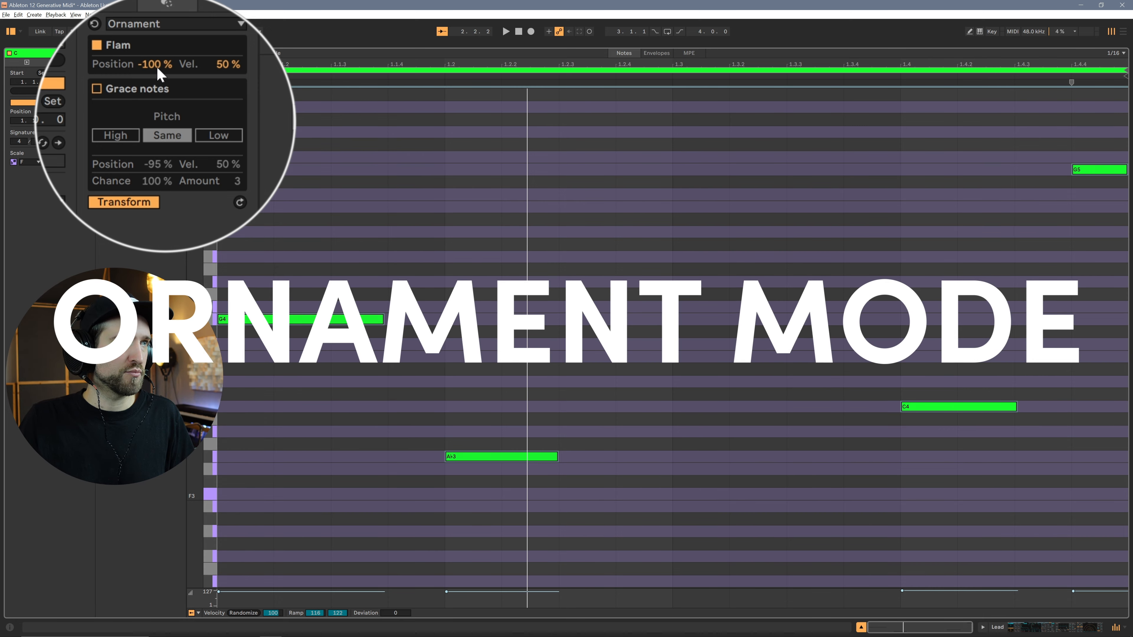
Step: Add flams to clip C's notes with the Ornament transformation, setting the flam position to 100%
drag(161, 77, 161, 3)
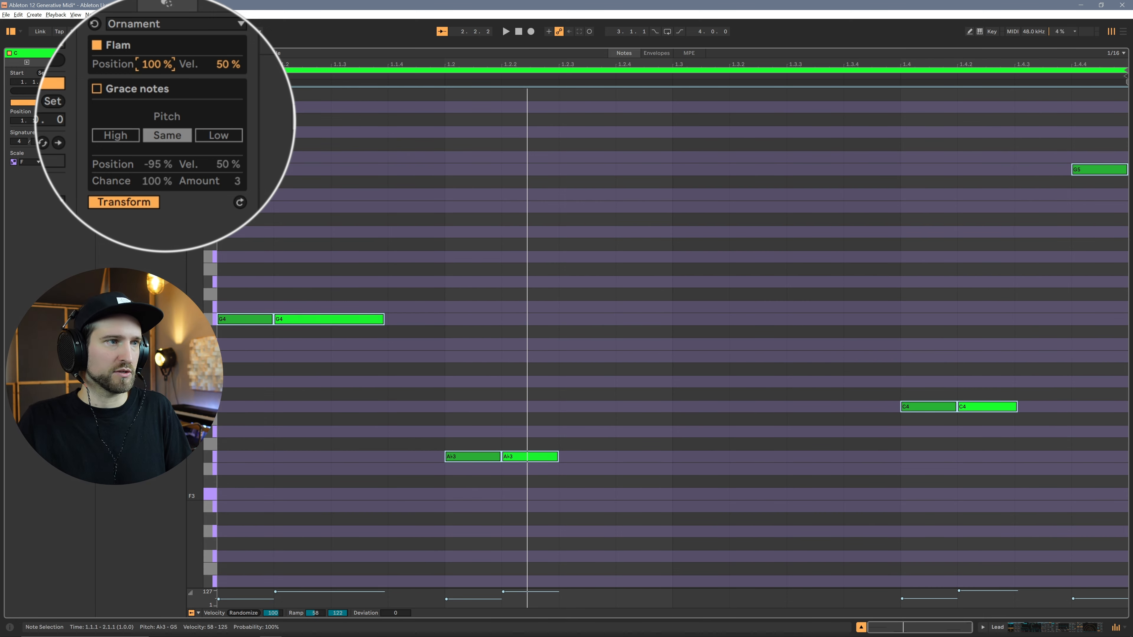